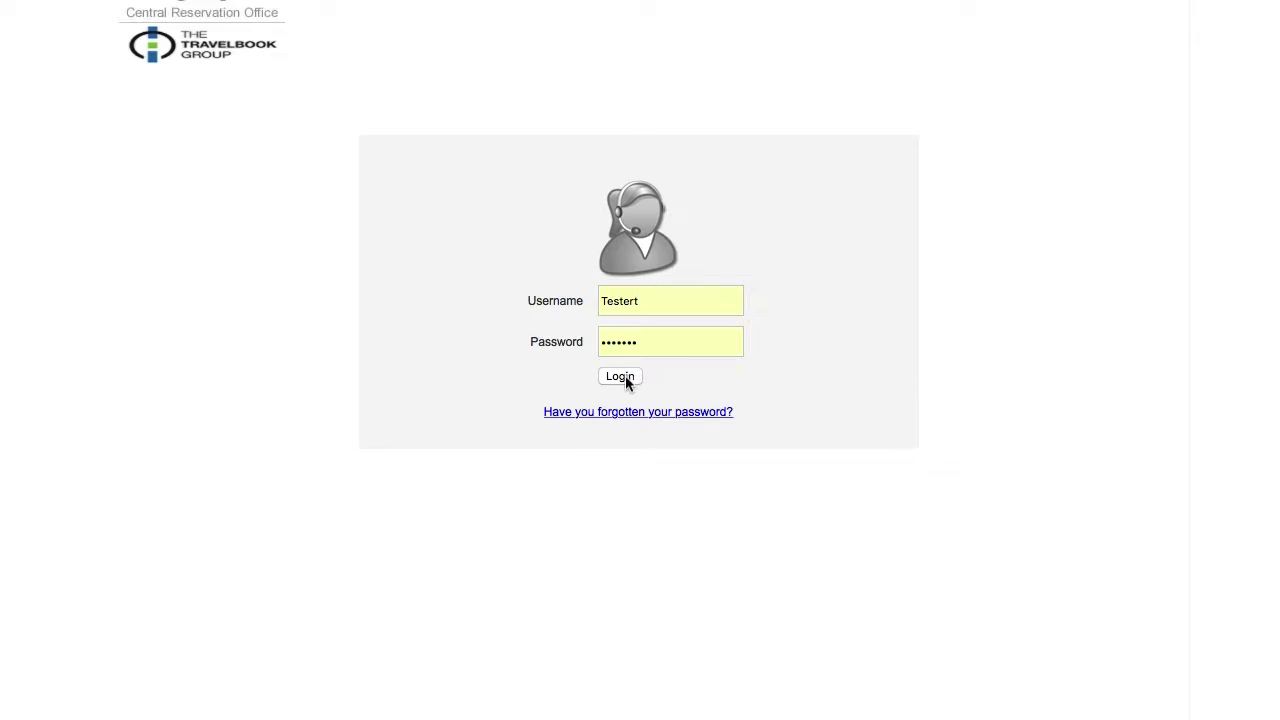
- Sign in to the Central Reservation Office with the username and password
{"action": "left_click", "coordinate": [620, 379]}
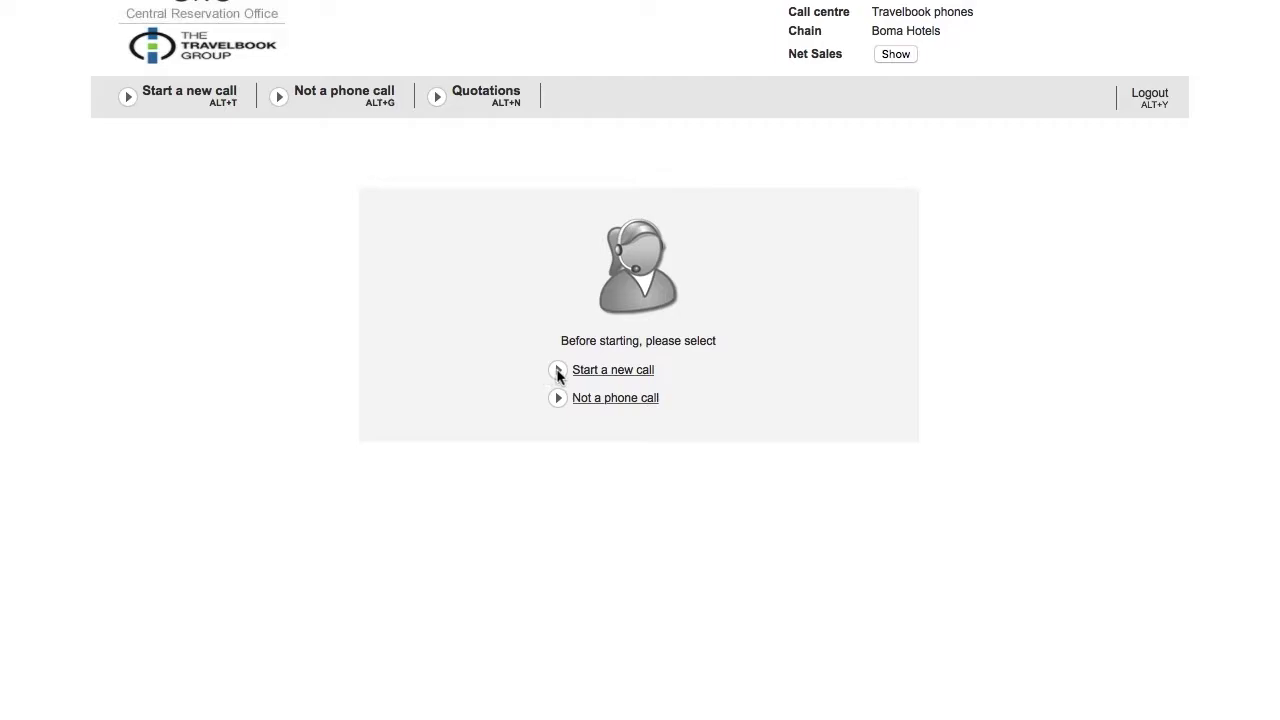
- Start a new call from the 'Before starting' page
{"action": "left_click", "coordinate": [558, 372]}
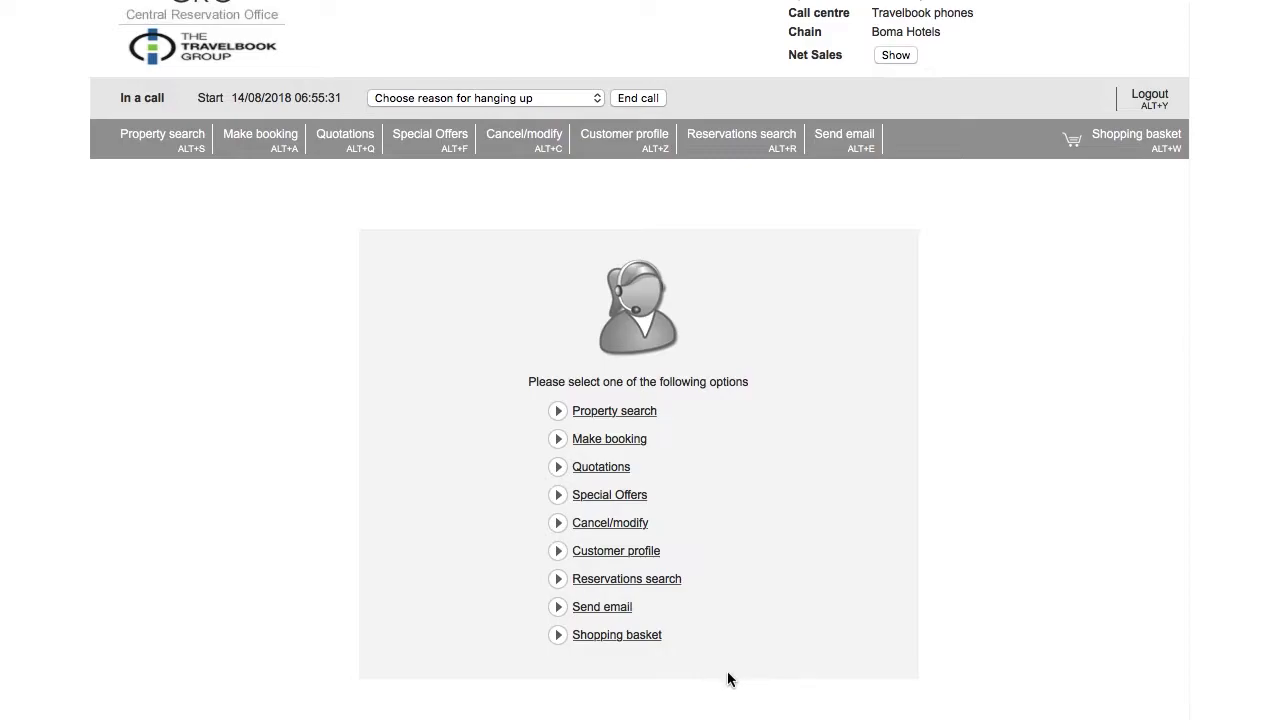
- Choose 'Make booking' from the in-call options list
{"action": "left_click", "coordinate": [612, 443]}
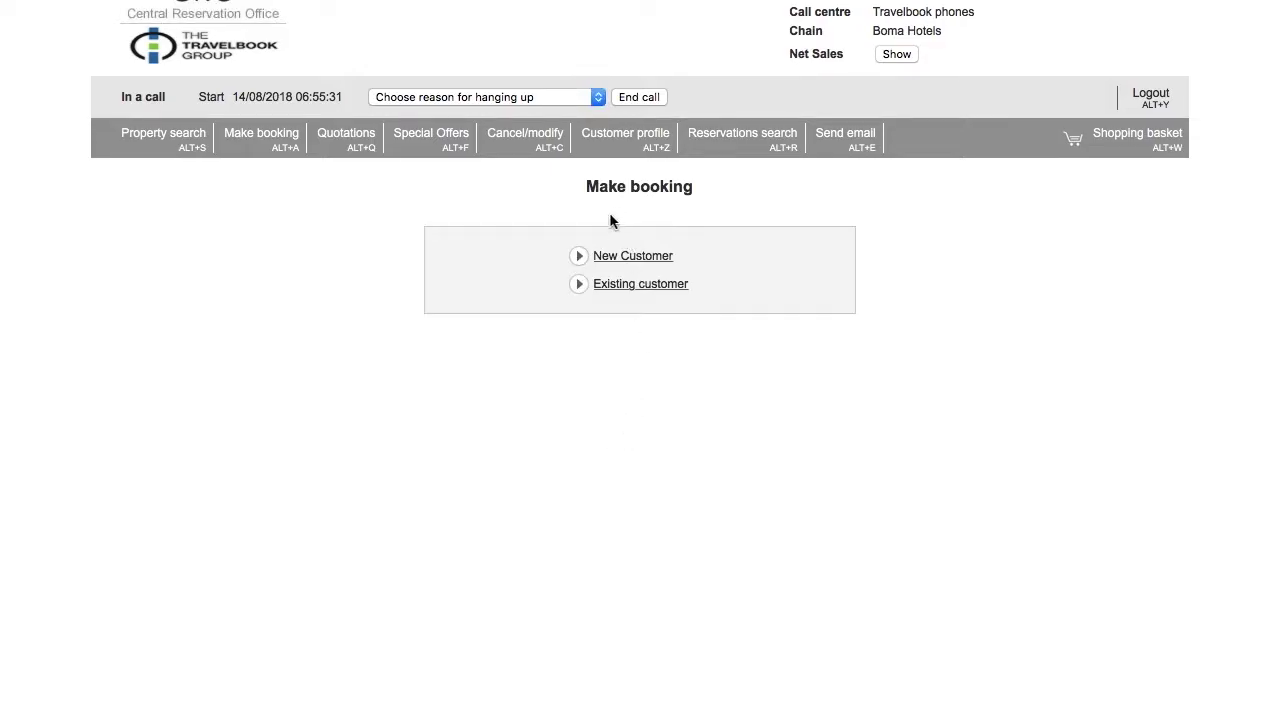
- Add a new customer with the caller's first and last name, autofill the contact details, and save
{"action": "left_click", "coordinate": [614, 258]}
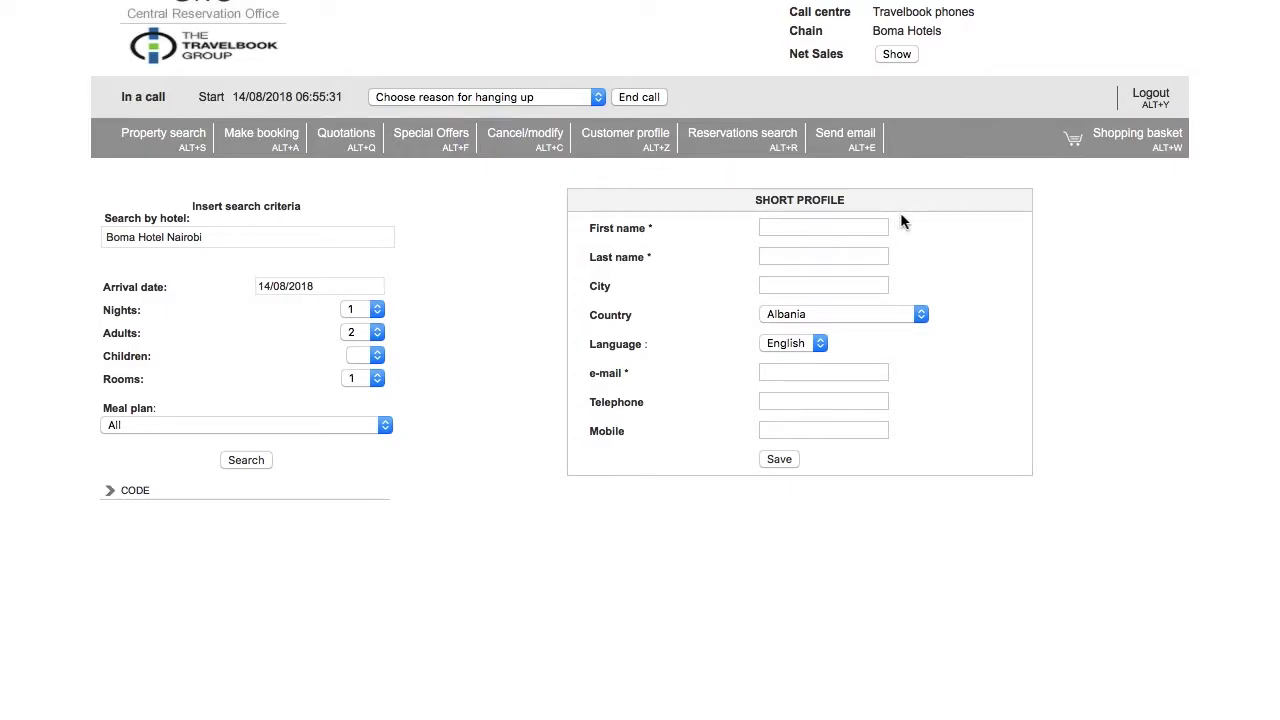
{"action": "left_click", "coordinate": [832, 227]}
{"action": "left_click", "coordinate": [828, 258]}
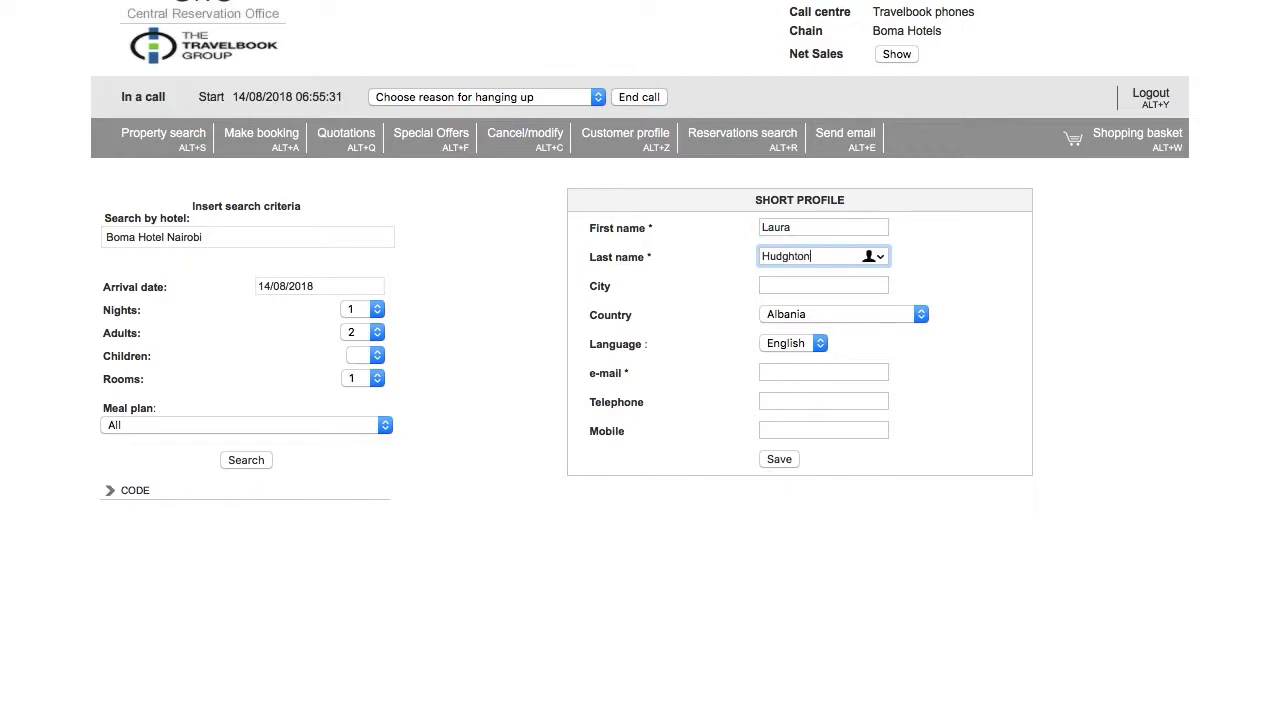
{"action": "key", "text": "Down"}
{"action": "key", "text": "Return"}
{"action": "left_click", "coordinate": [790, 458]}
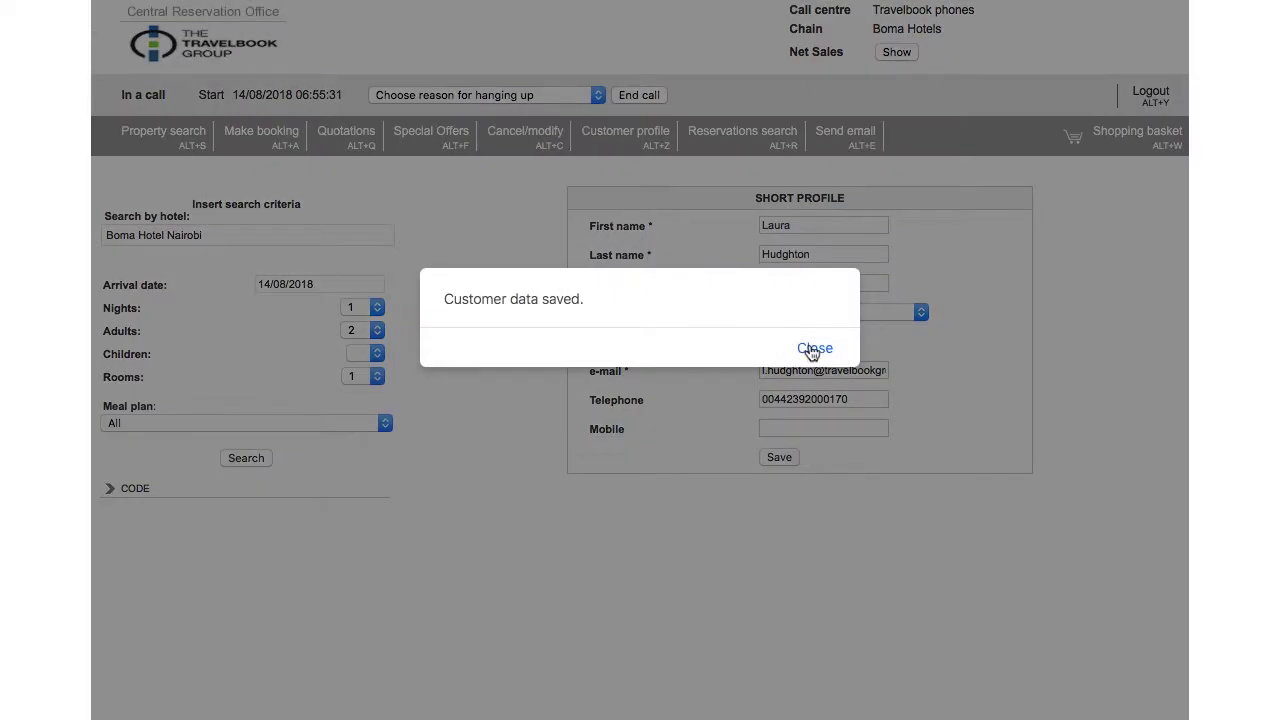
{"action": "left_click", "coordinate": [814, 348]}
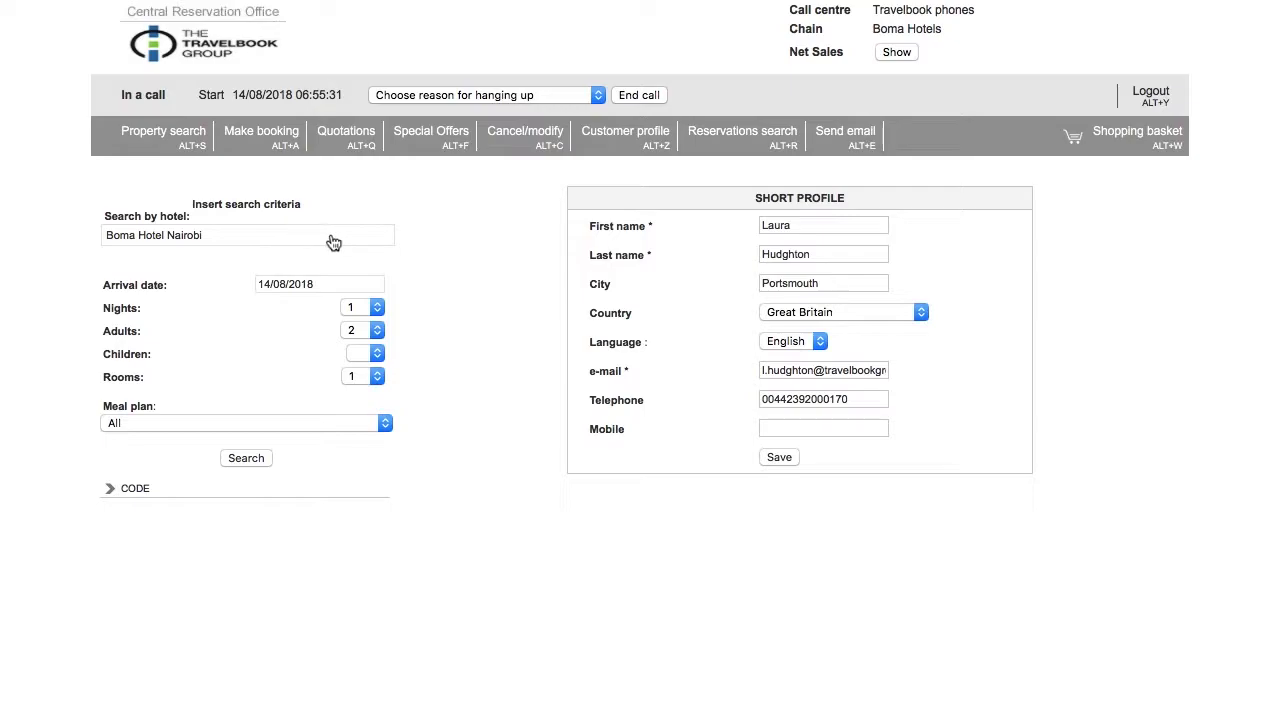
- Pick Boma Hotel Nairobi from the hotel suggestions for the search
{"action": "left_click", "coordinate": [333, 243]}
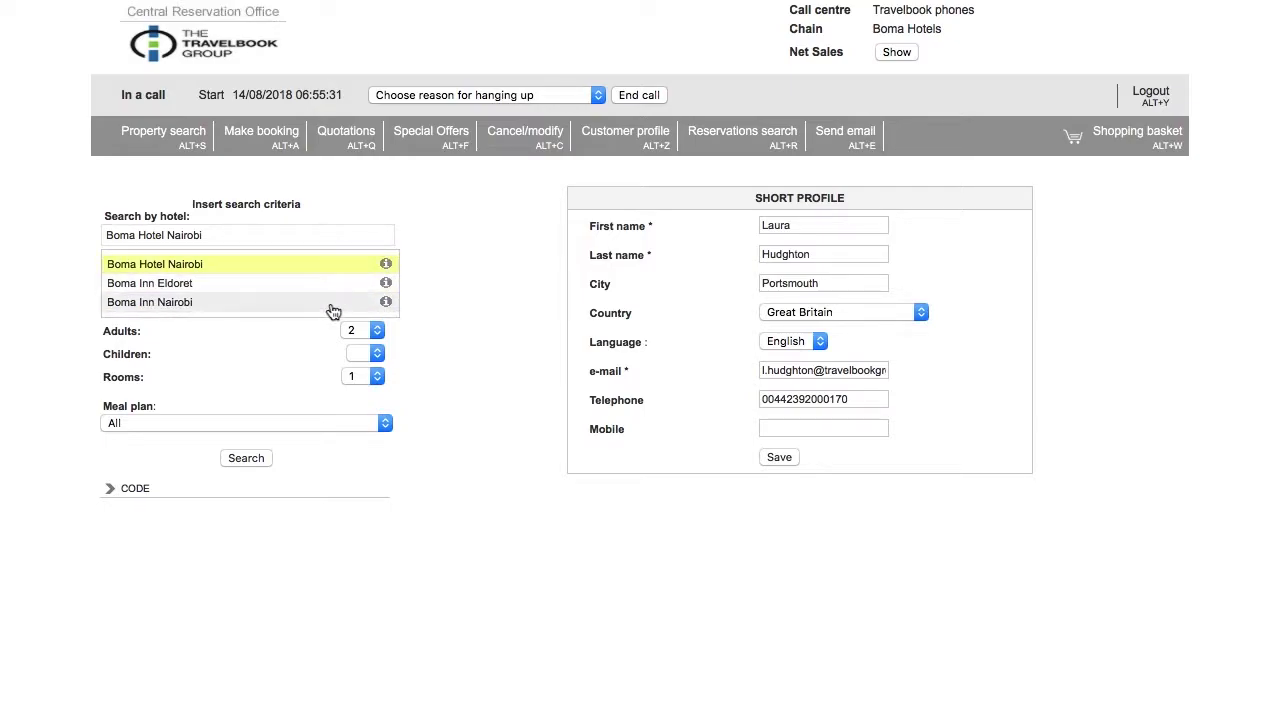
{"action": "scroll", "coordinate": [325, 288], "scroll_direction": "down", "scroll_amount": 1}
{"action": "scroll", "coordinate": [277, 248], "scroll_direction": "up", "scroll_amount": 1}
{"action": "scroll", "coordinate": [277, 246], "scroll_direction": "up", "scroll_amount": 1}
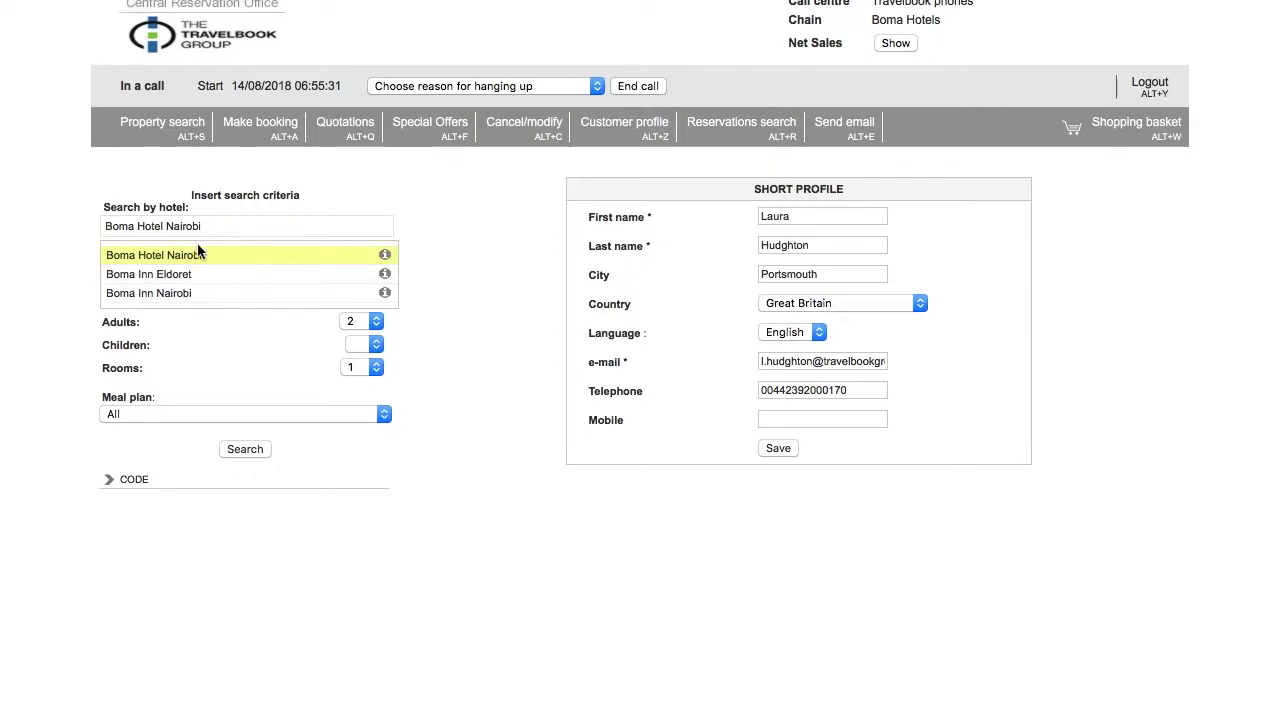
{"action": "left_click", "coordinate": [170, 274]}
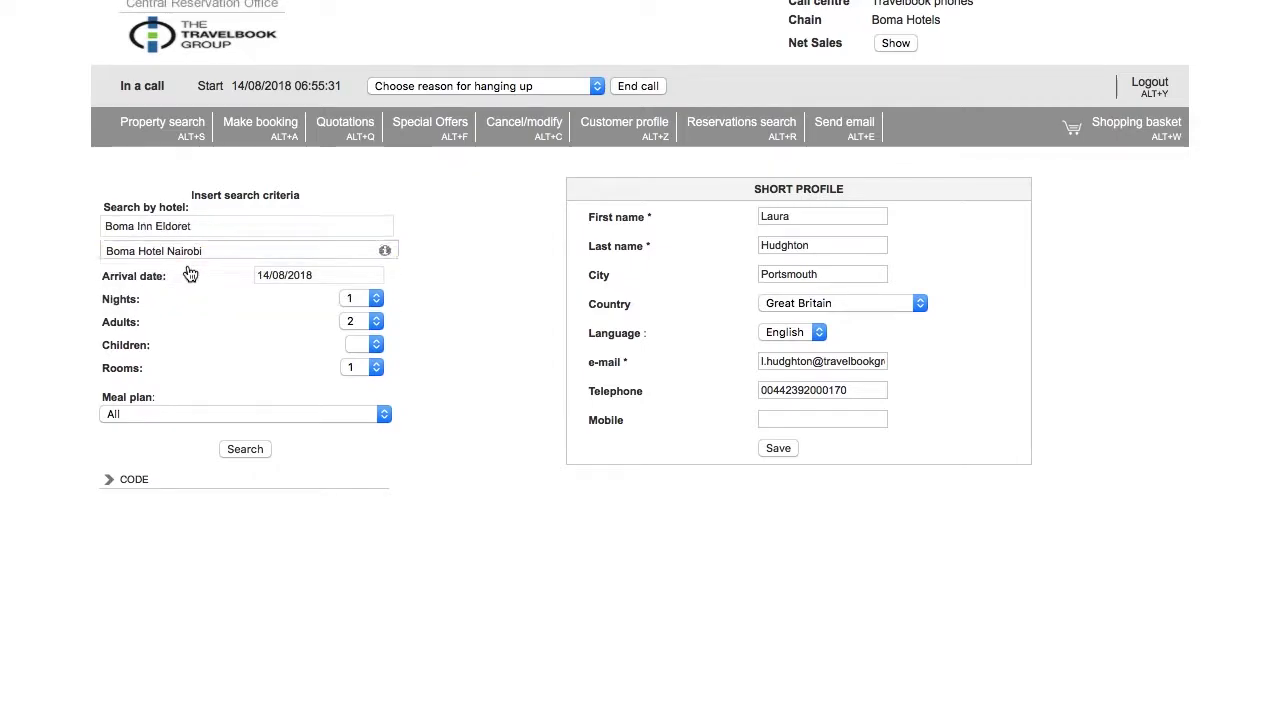
- Set arrival to 21 November 2018 and the stay to 3 nights
{"action": "left_click", "coordinate": [319, 274]}
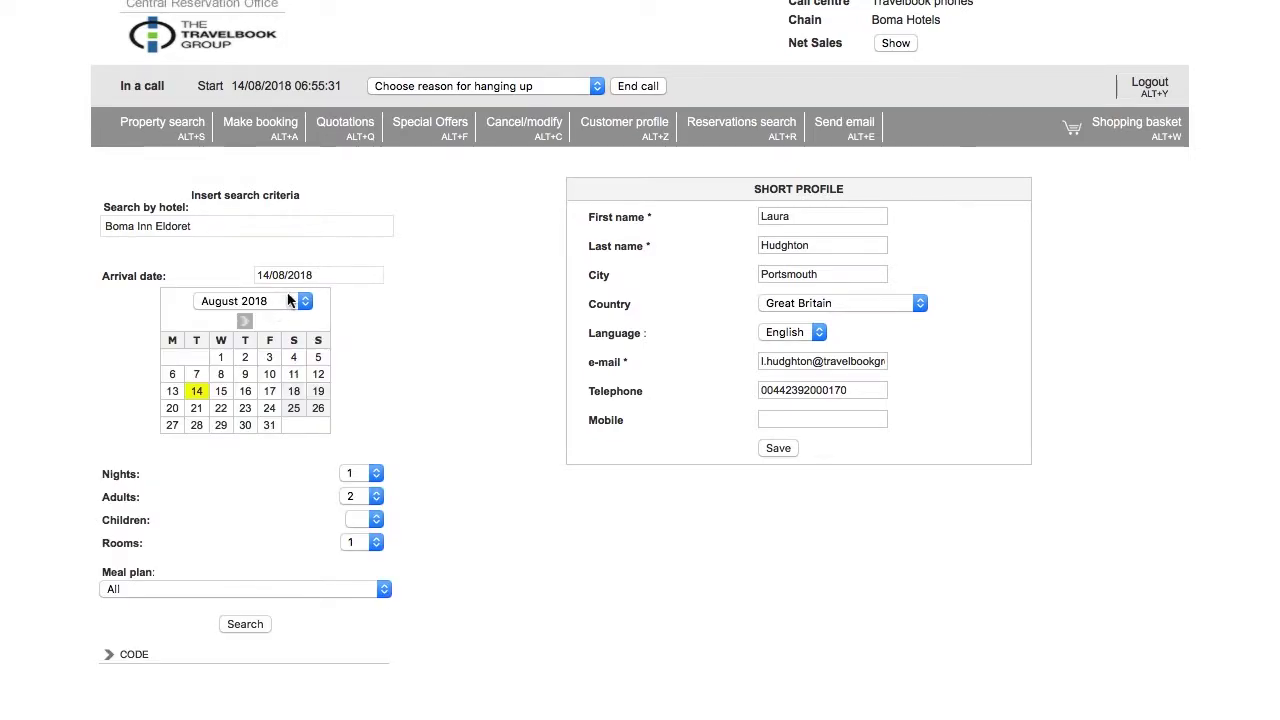
{"action": "left_click", "coordinate": [279, 301]}
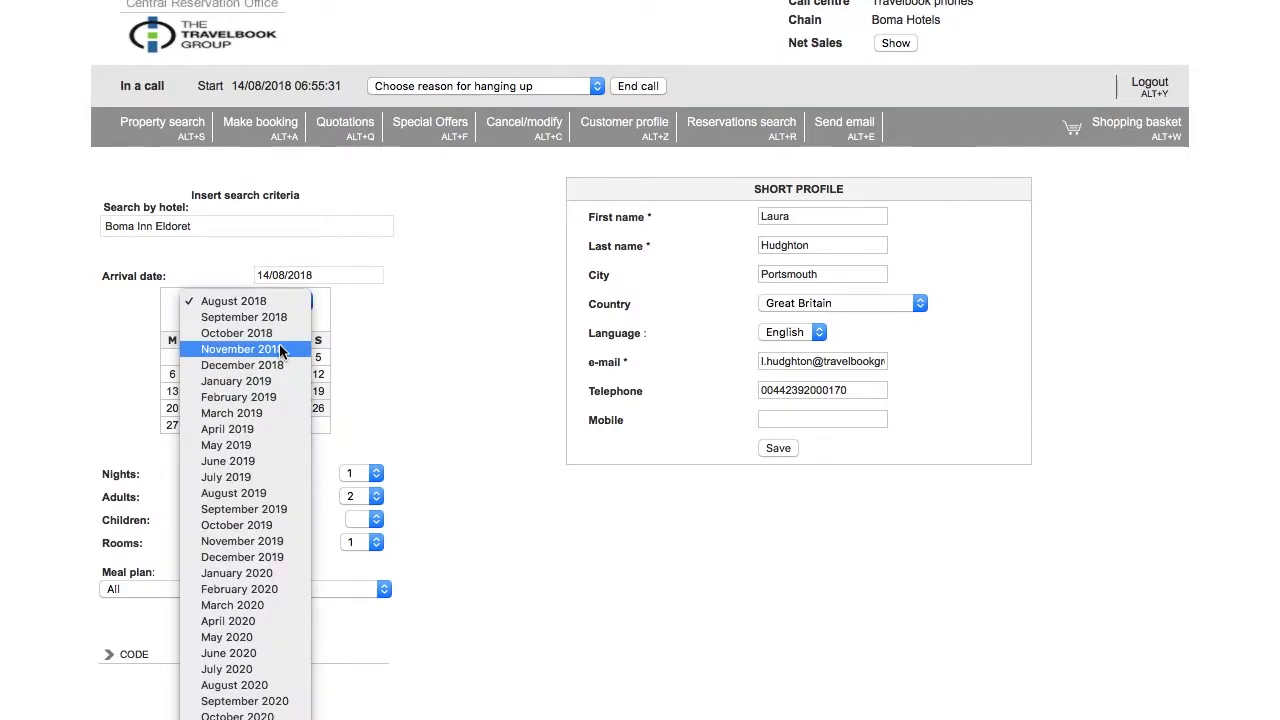
{"action": "left_click", "coordinate": [279, 348]}
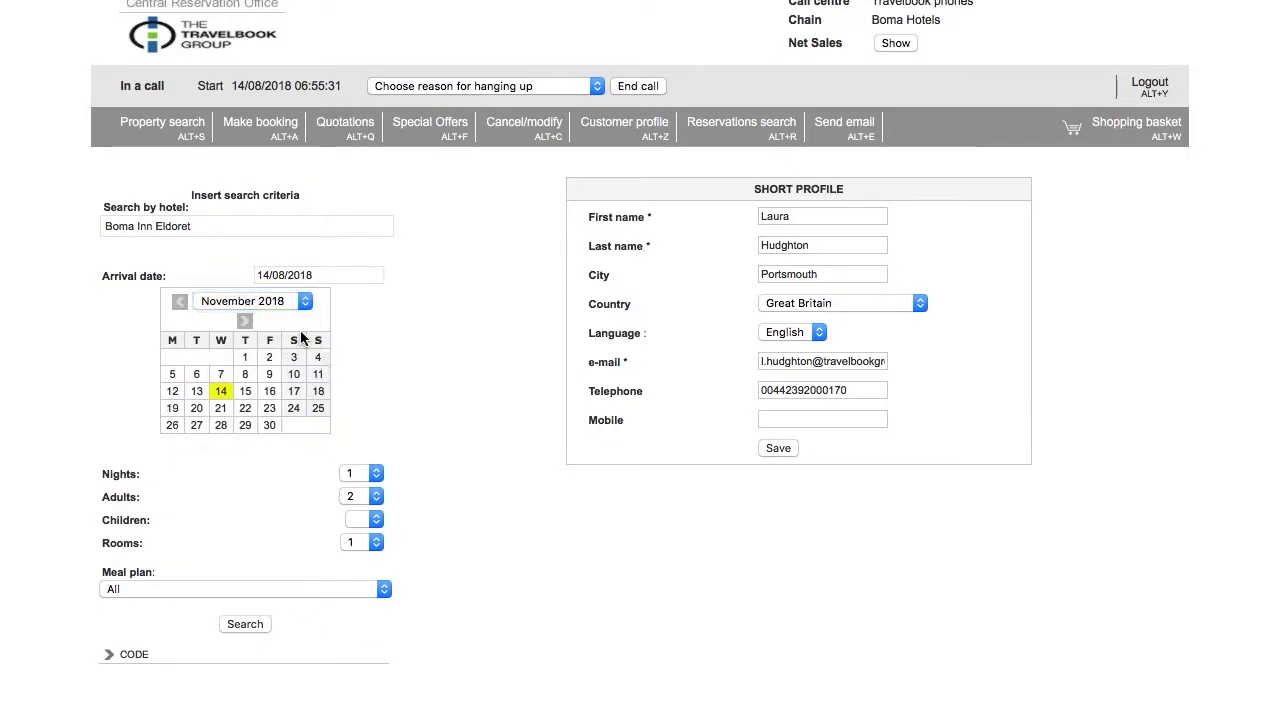
{"action": "left_click", "coordinate": [221, 410]}
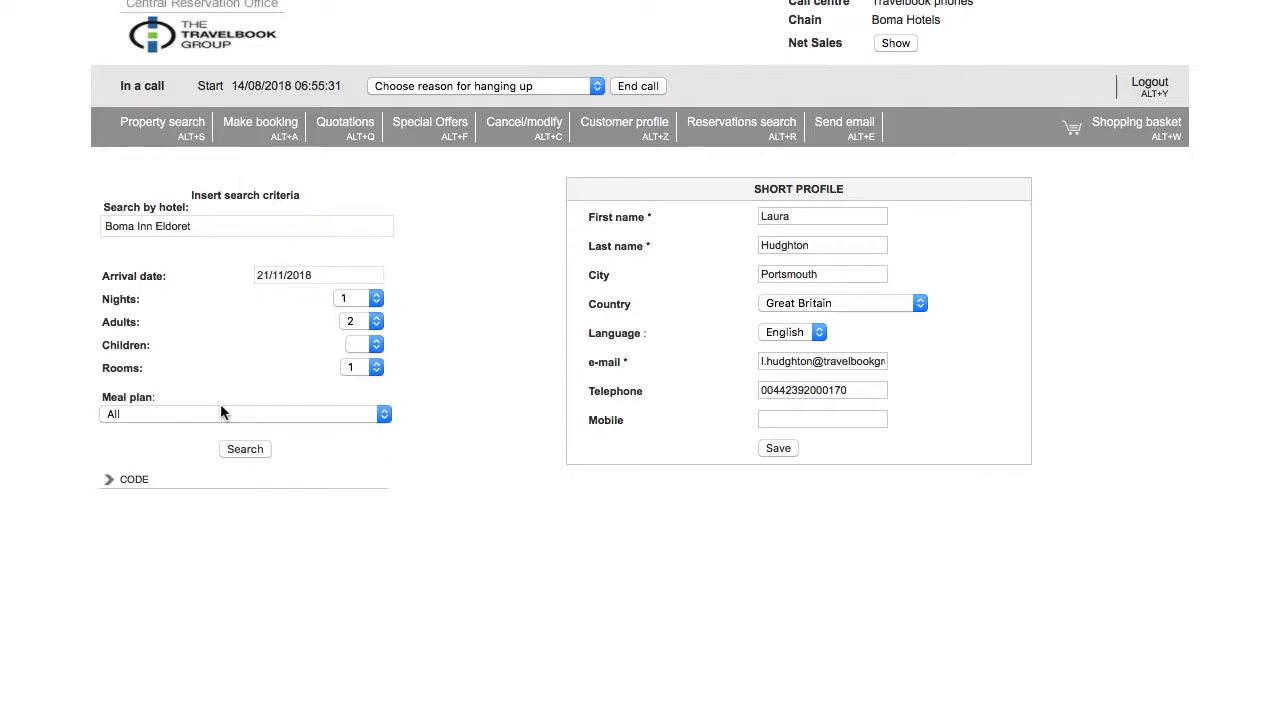
{"action": "left_click", "coordinate": [357, 300]}
{"action": "left_click", "coordinate": [357, 334]}
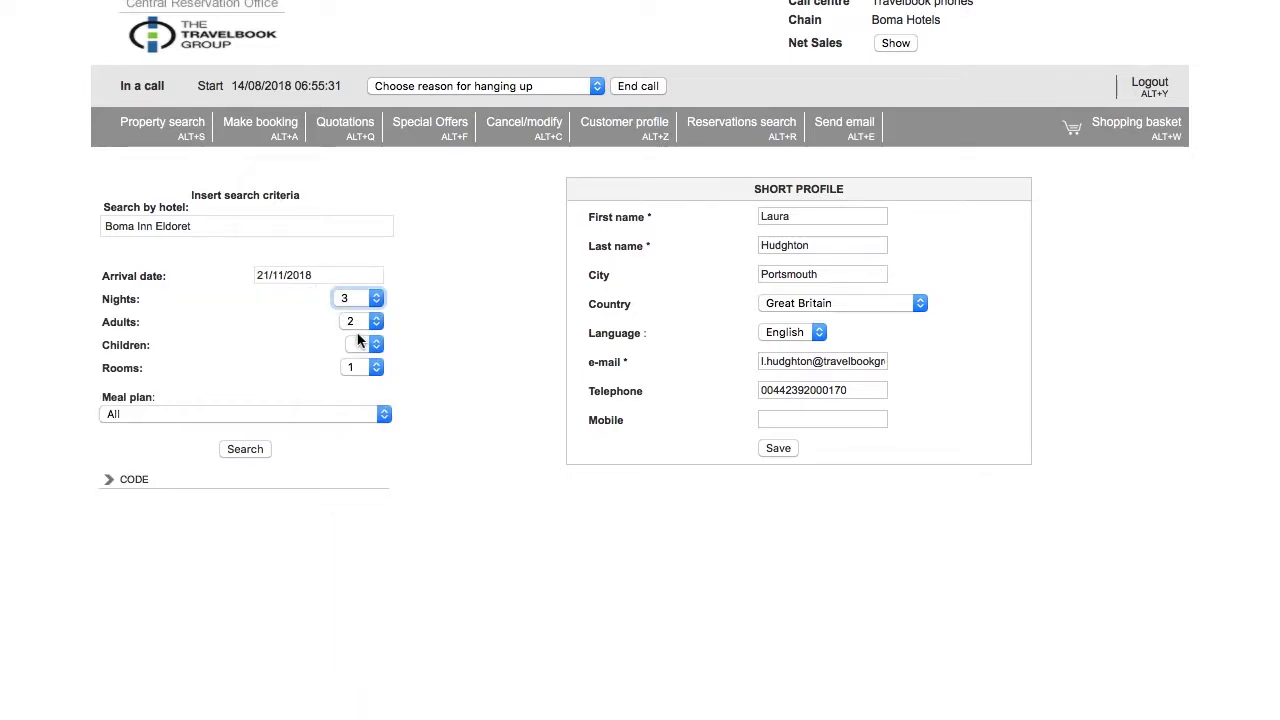
- Search rates and select the Superior Room at Best Available Rate Room Only
{"action": "left_click", "coordinate": [245, 450]}
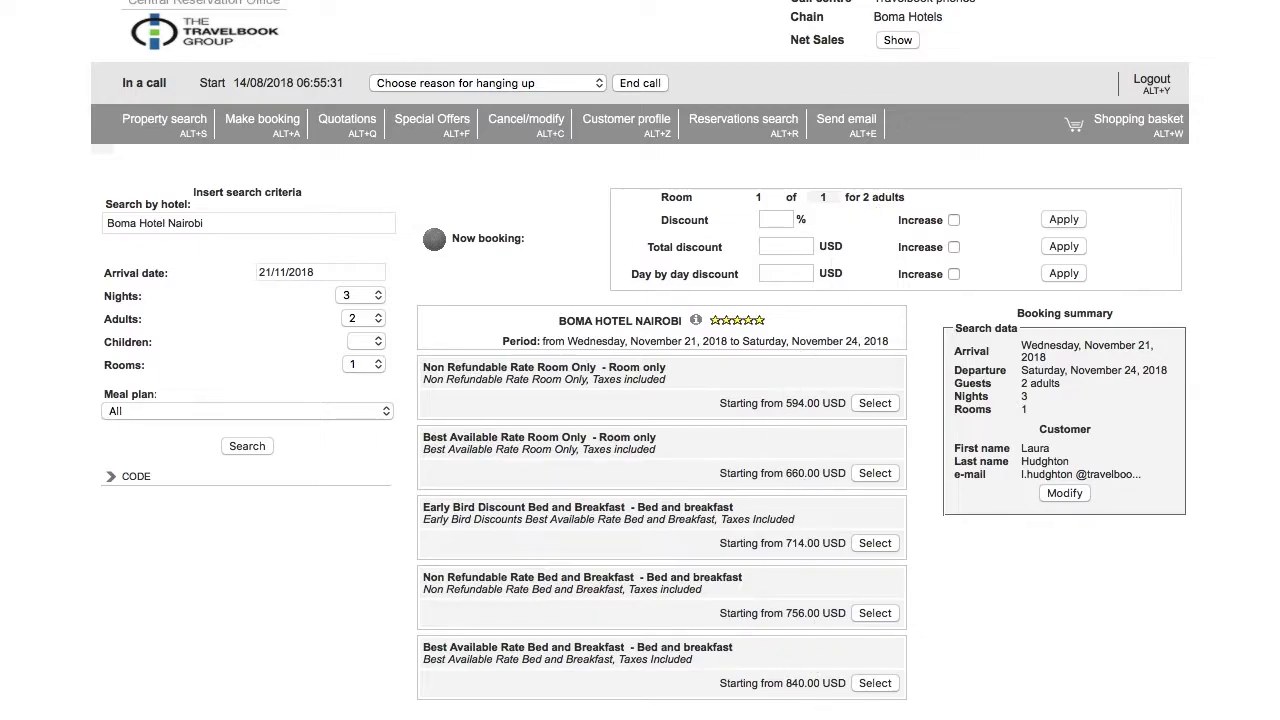
{"action": "left_click", "coordinate": [876, 474]}
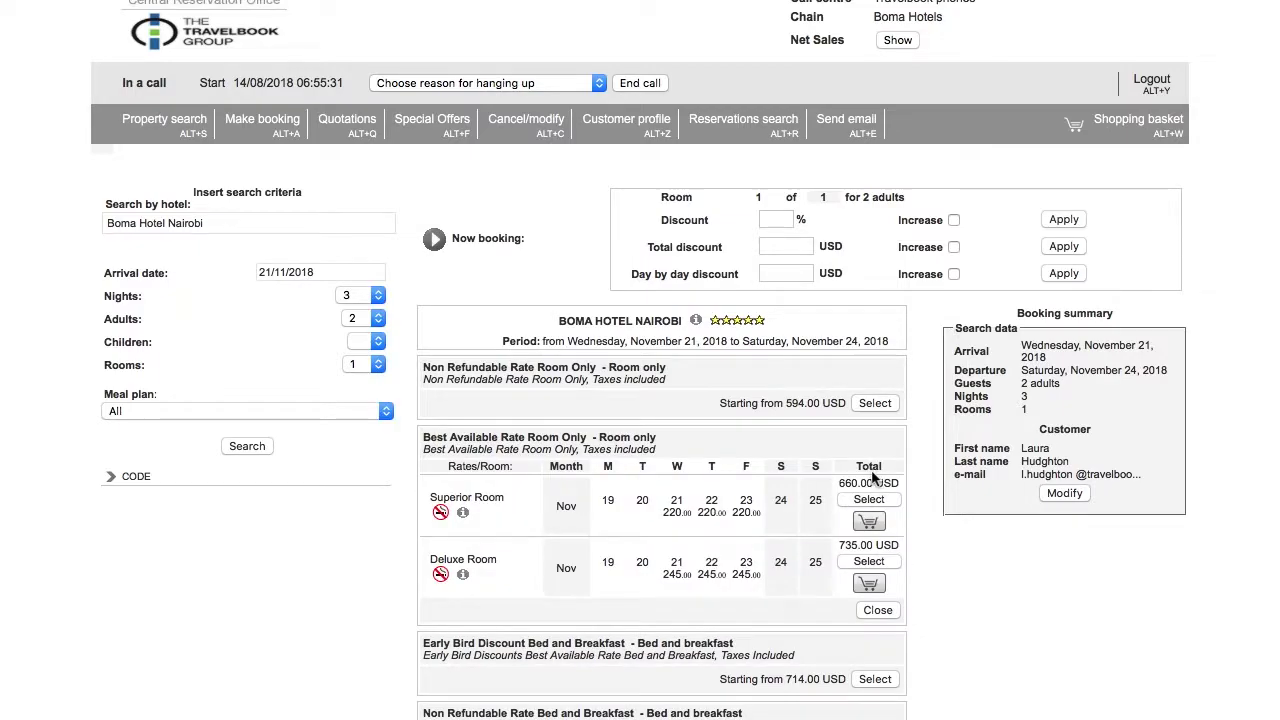
{"action": "scroll", "coordinate": [697, 424], "scroll_direction": "down", "scroll_amount": 1}
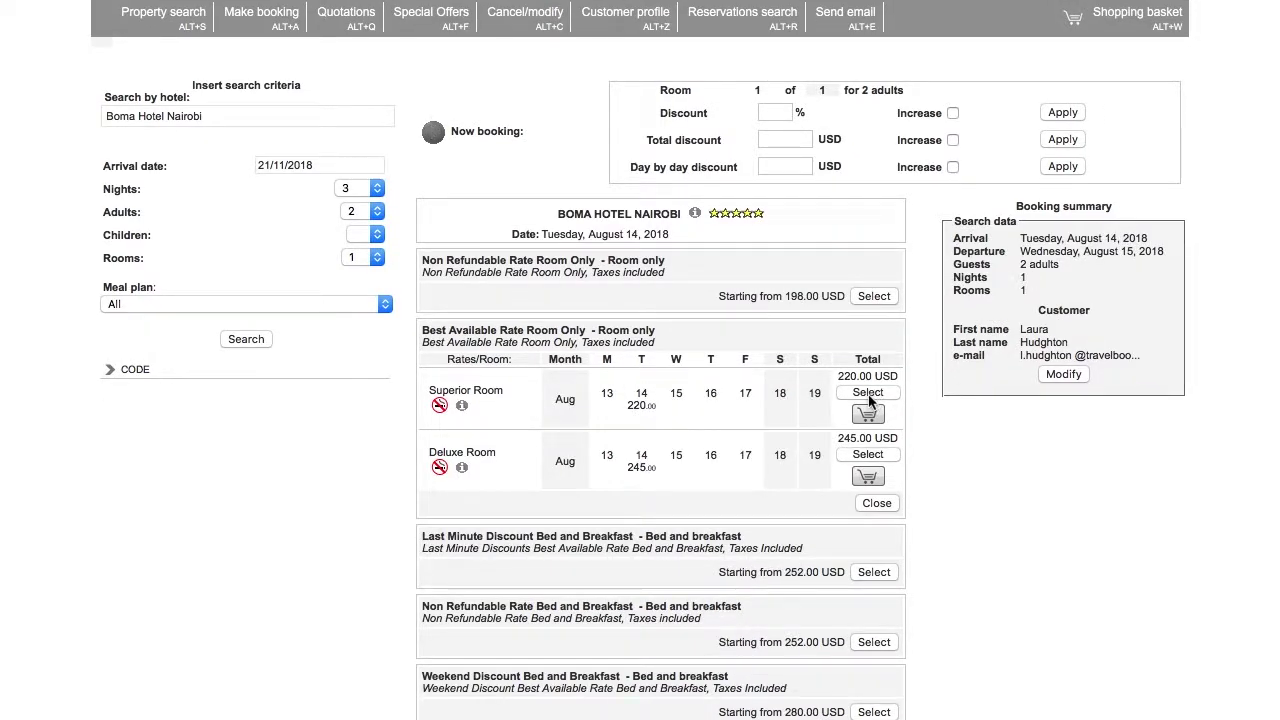
{"action": "left_click", "coordinate": [868, 394]}
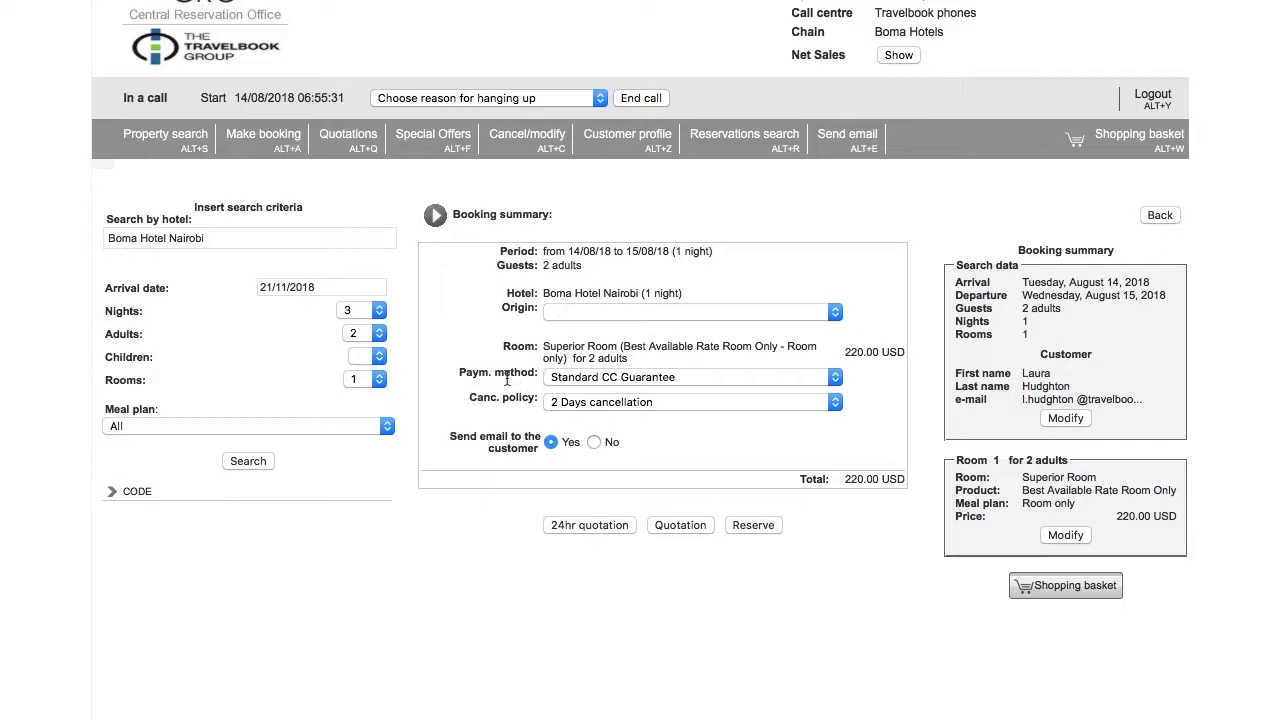
- Keep Standard CC Guarantee payment and the 2 Days cancellation policy for the Superior Room
{"action": "left_click", "coordinate": [593, 380]}
{"action": "left_click", "coordinate": [457, 395]}
{"action": "left_click", "coordinate": [560, 400]}
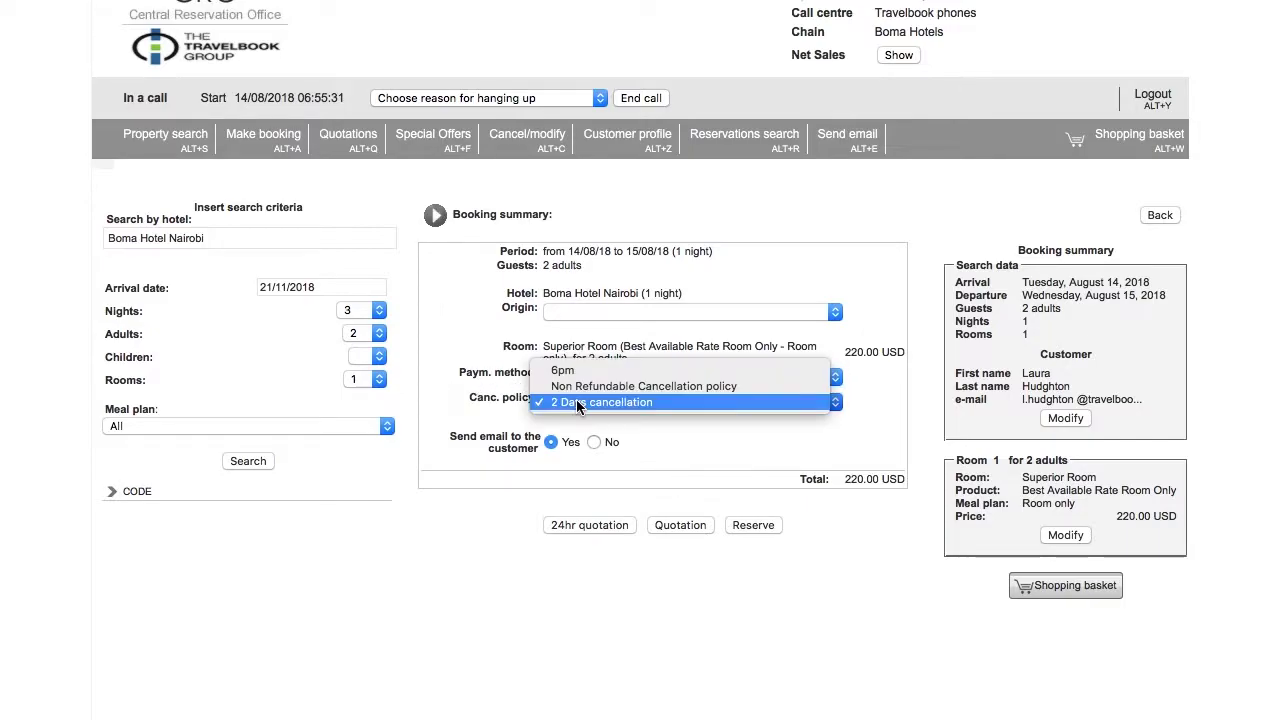
{"action": "left_click", "coordinate": [490, 420]}
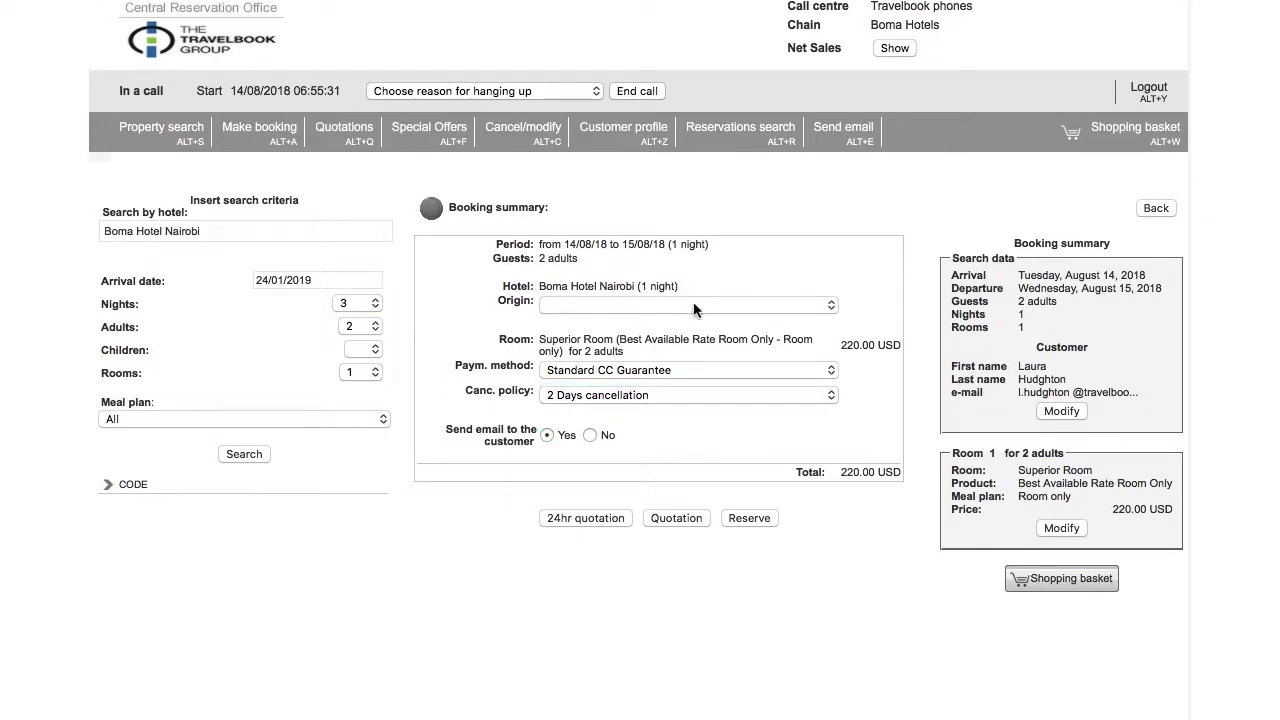
- Add the Superior Room to the basket and change the arrival date to 24 May 2019
{"action": "left_click", "coordinate": [1071, 580]}
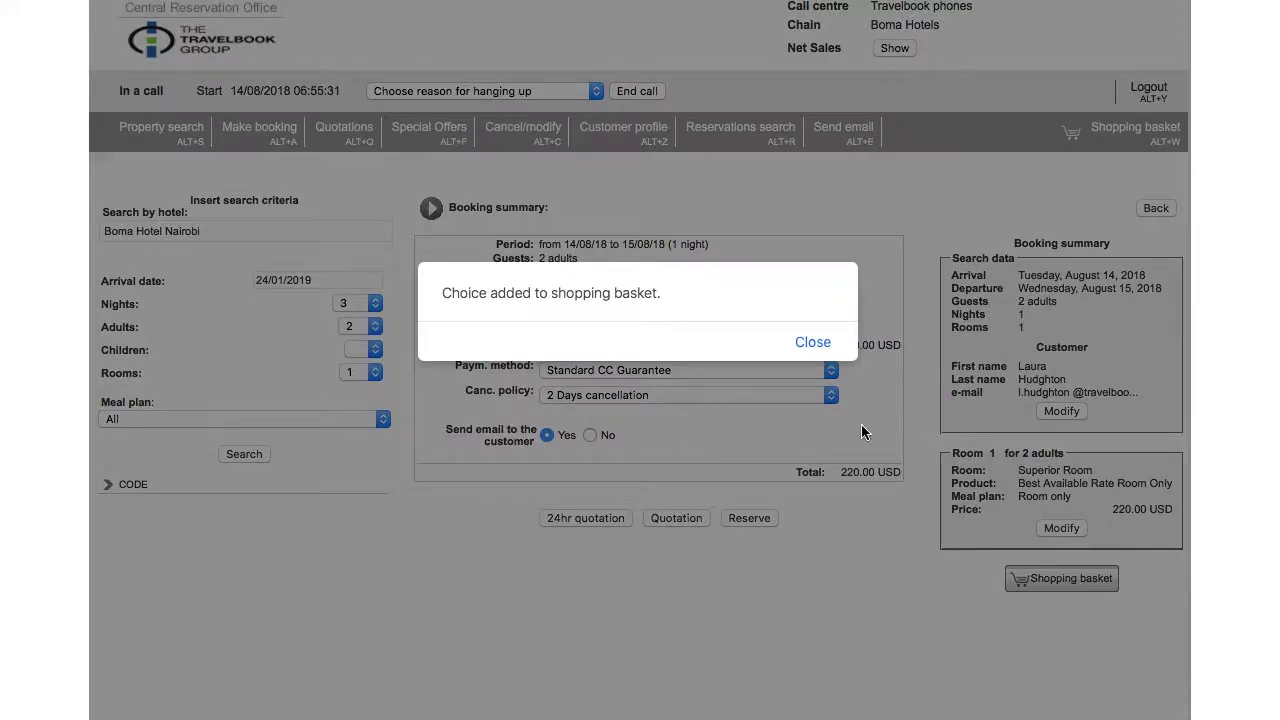
{"action": "left_click", "coordinate": [810, 342]}
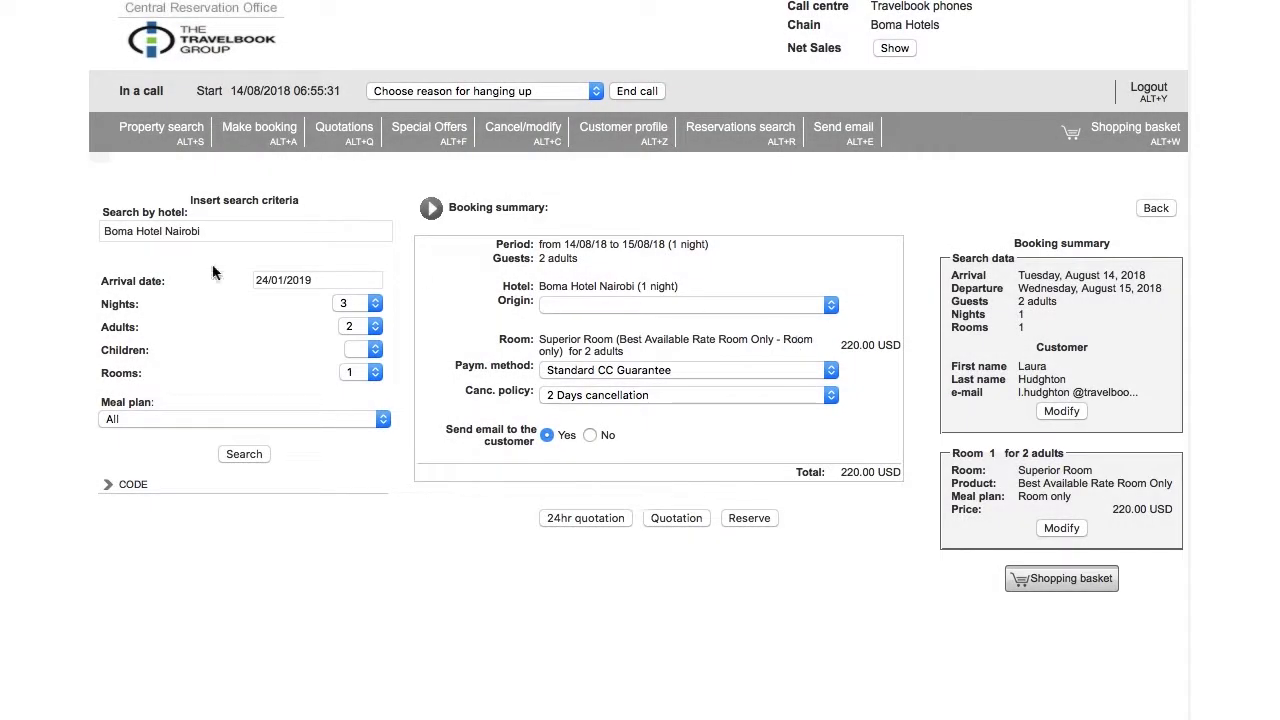
{"action": "left_click", "coordinate": [295, 280]}
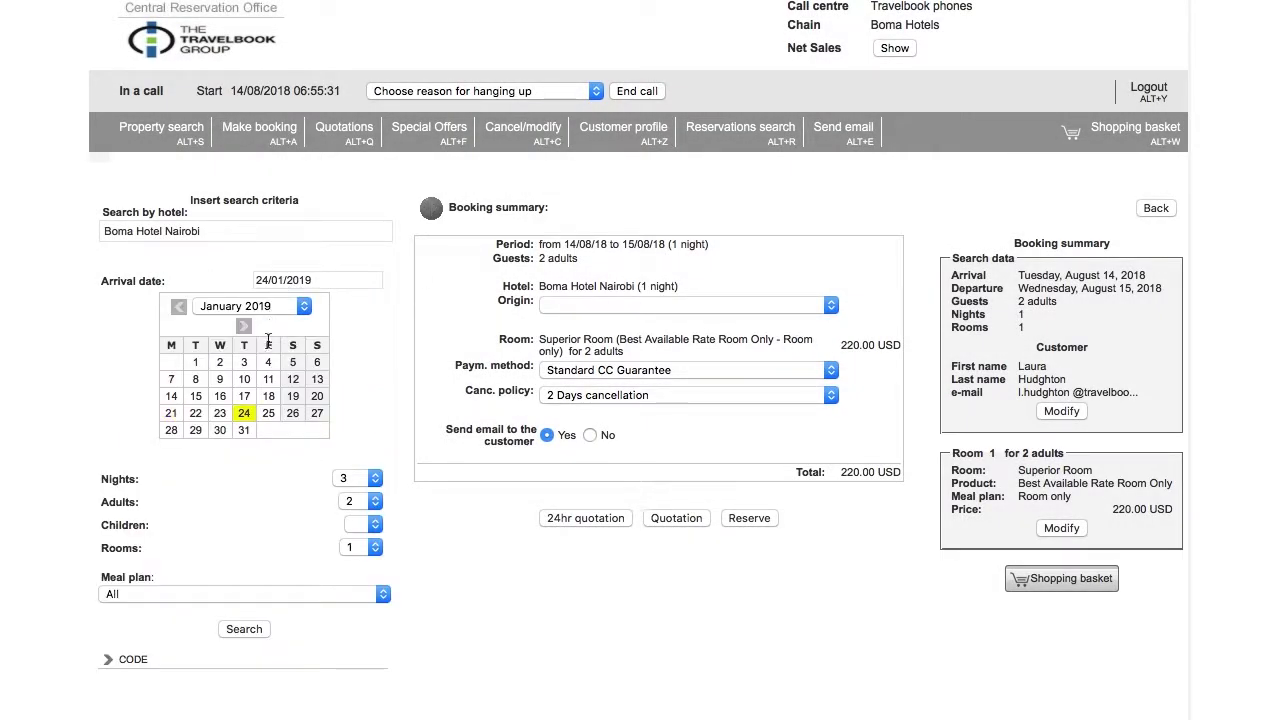
{"action": "left_click", "coordinate": [255, 306]}
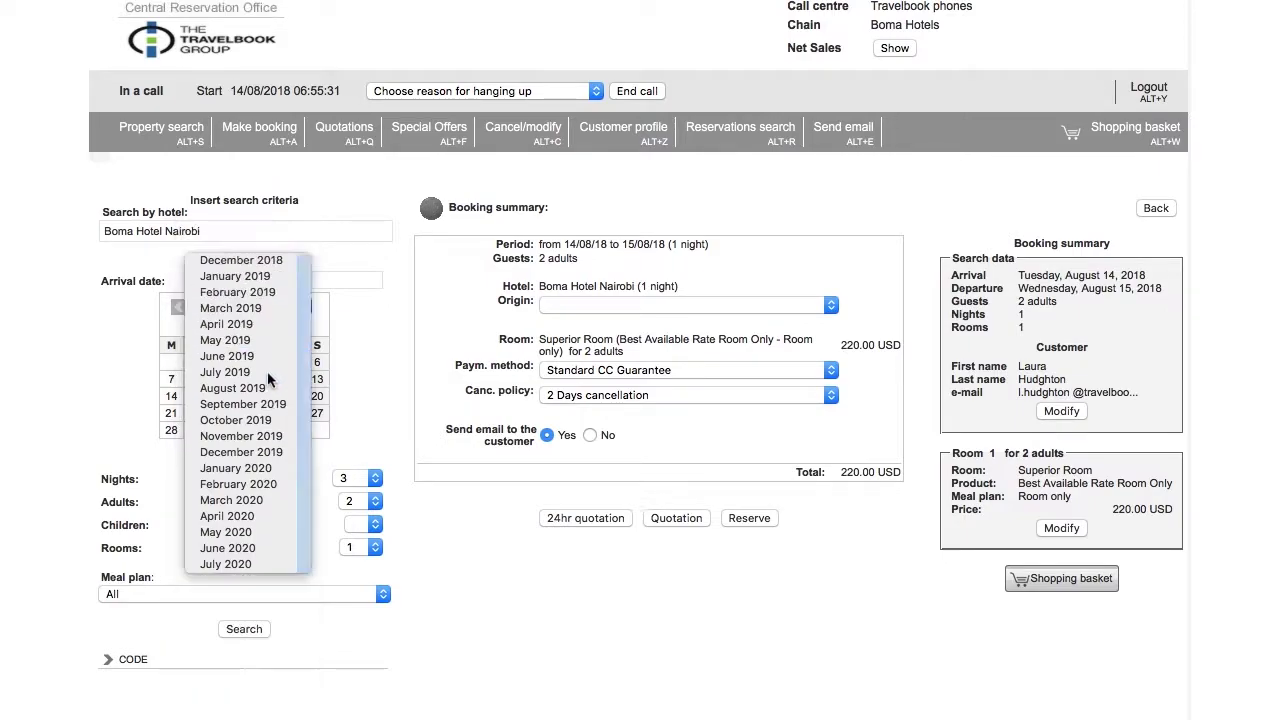
{"action": "left_click", "coordinate": [240, 383]}
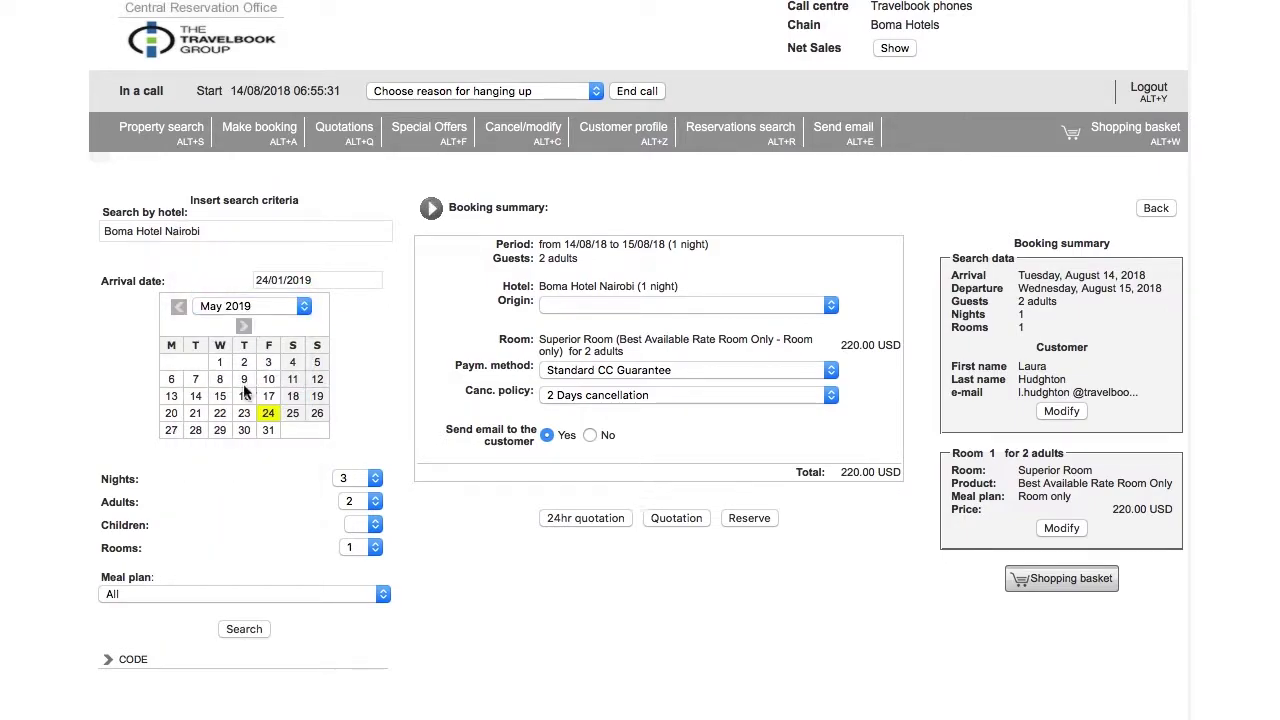
{"action": "left_click", "coordinate": [269, 418]}
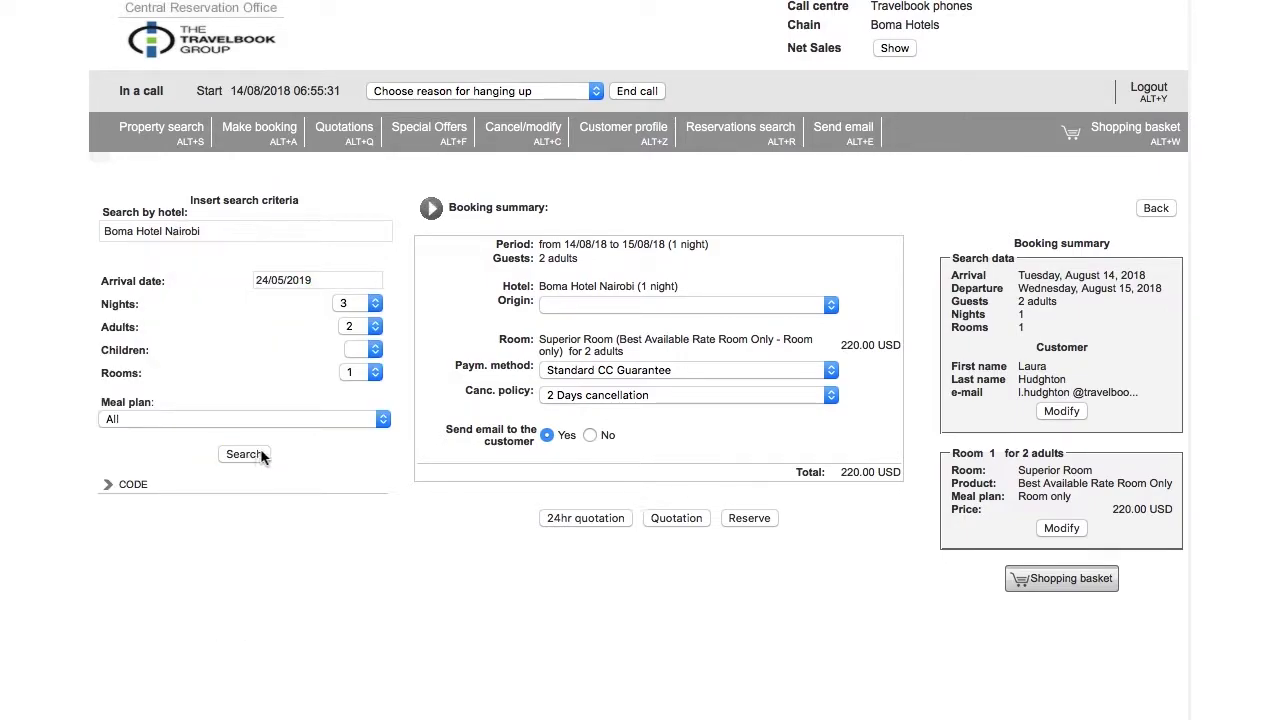
- Search the May dates and add the Superior Room at 660.00 USD to the basket
{"action": "left_click", "coordinate": [262, 455]}
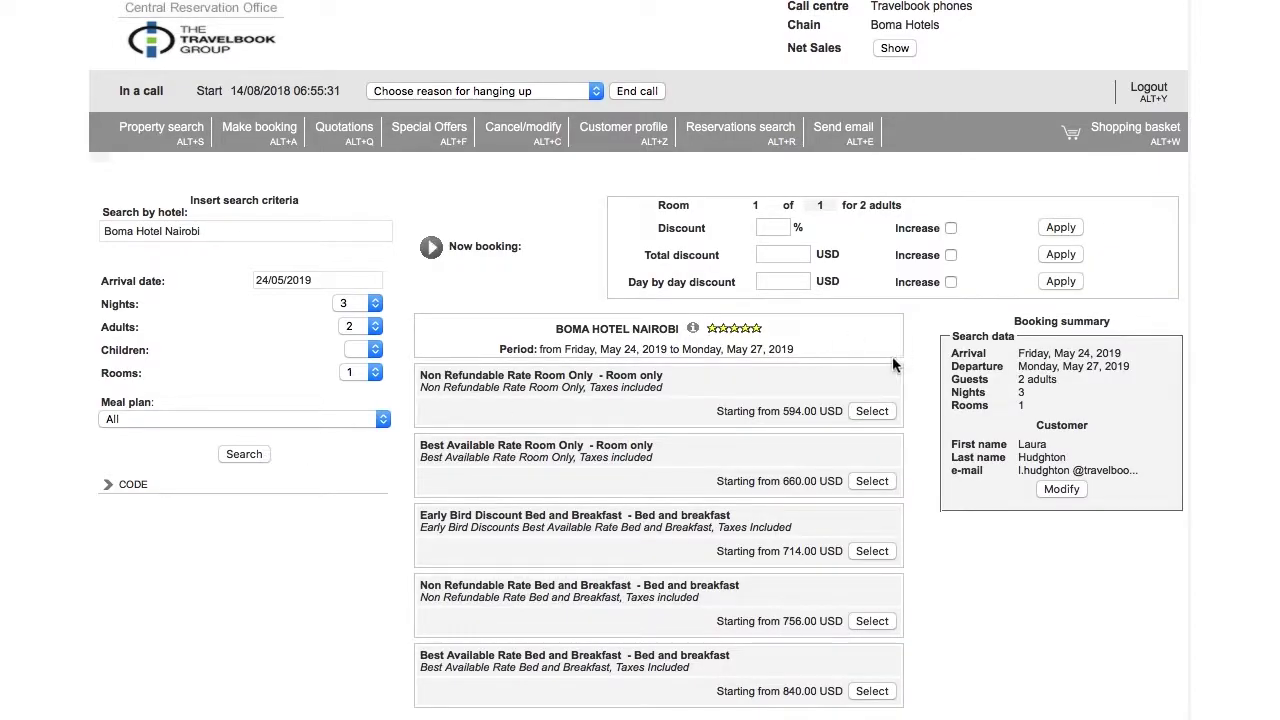
{"action": "scroll", "coordinate": [797, 400], "scroll_direction": "down", "scroll_amount": 2}
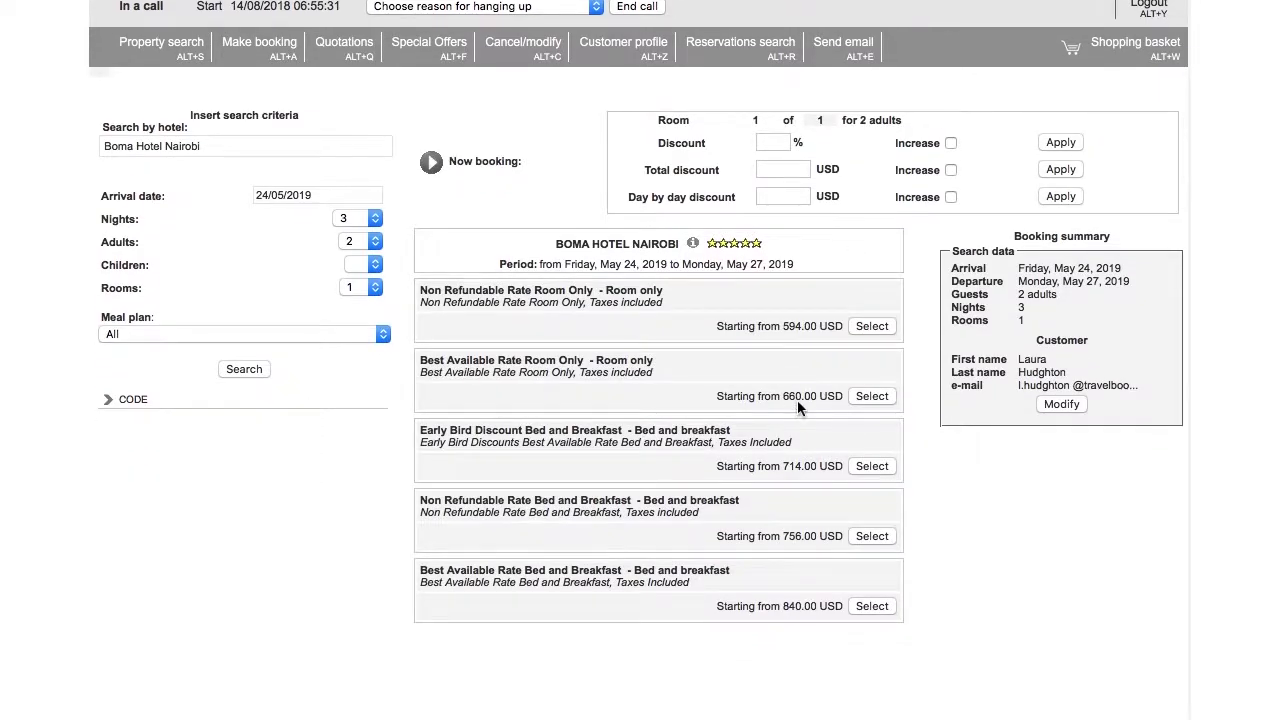
{"action": "left_click", "coordinate": [866, 397]}
{"action": "left_click", "coordinate": [858, 424]}
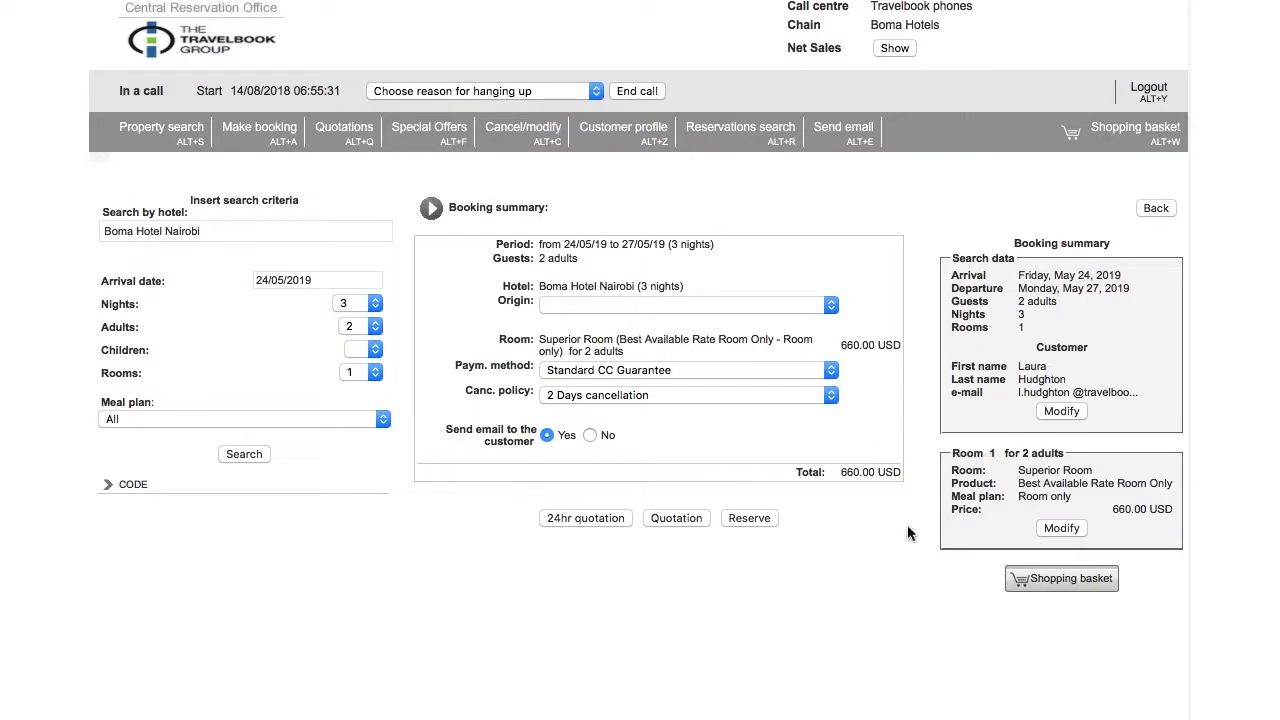
{"action": "left_click", "coordinate": [1062, 582]}
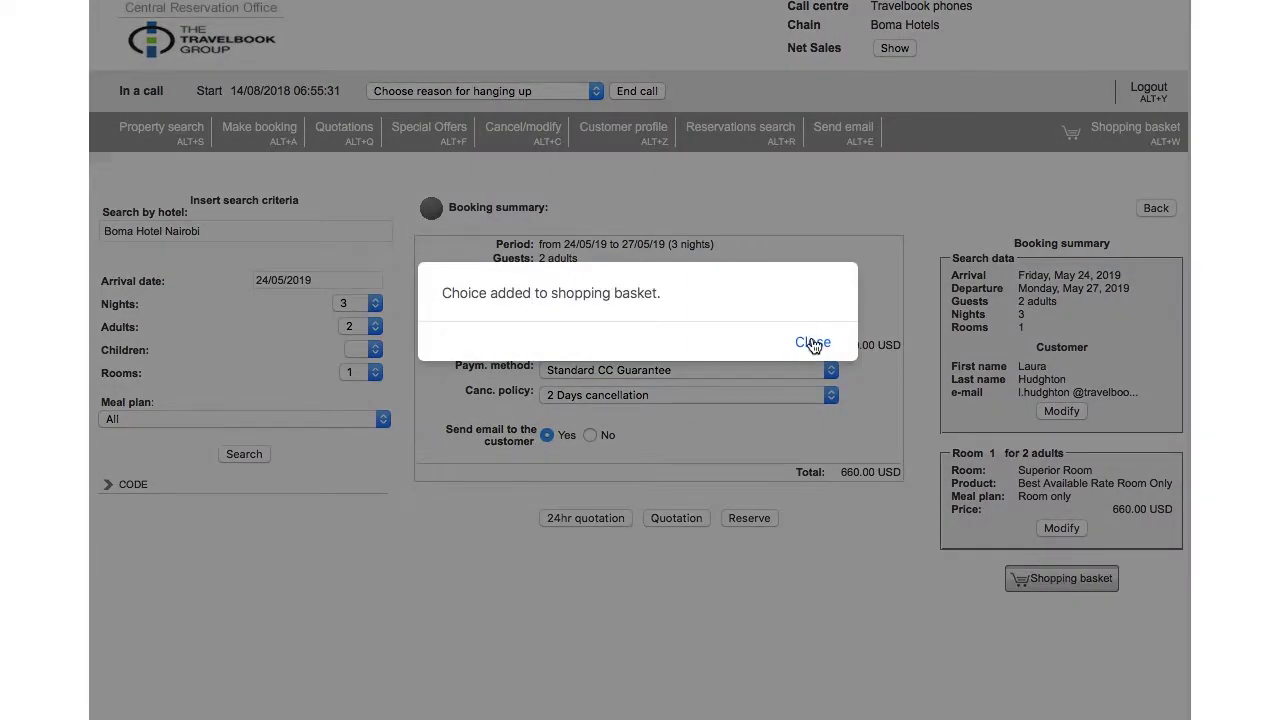
{"action": "left_click", "coordinate": [812, 342]}
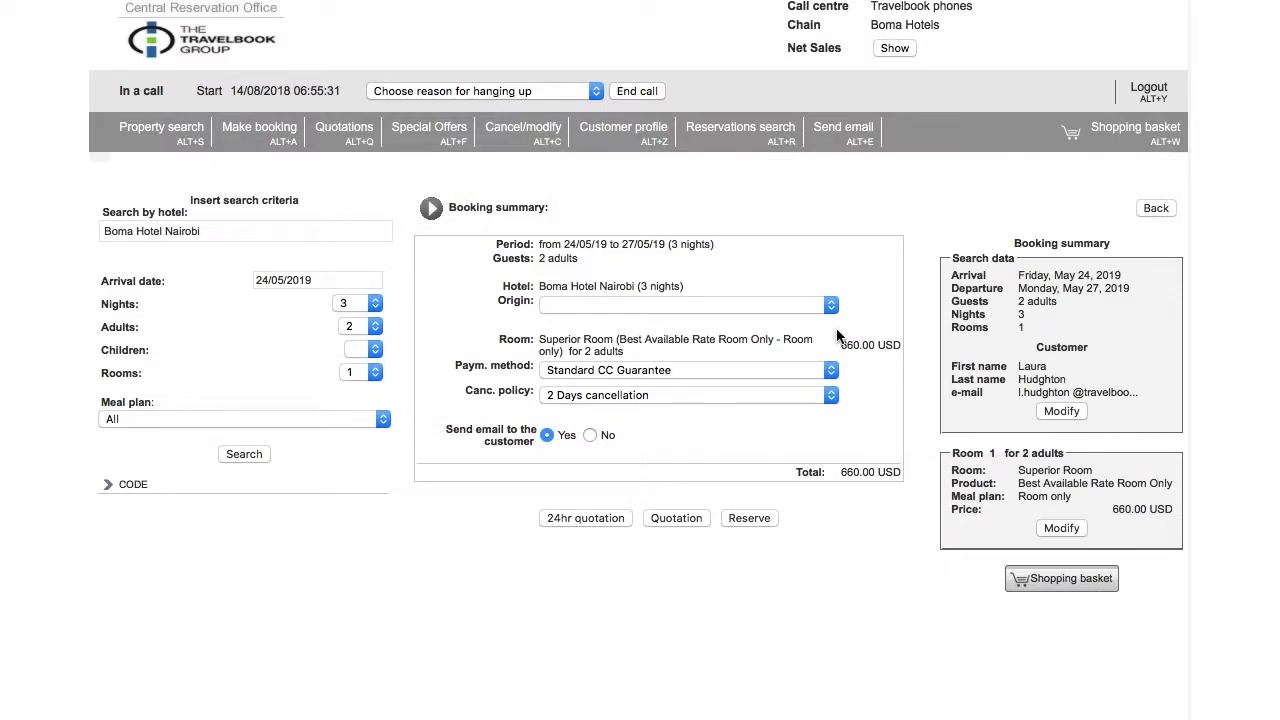
- Open the shopping basket and scroll through the Boma Nairobi quotation email with both Superior Room offers
{"action": "left_click", "coordinate": [1135, 127]}
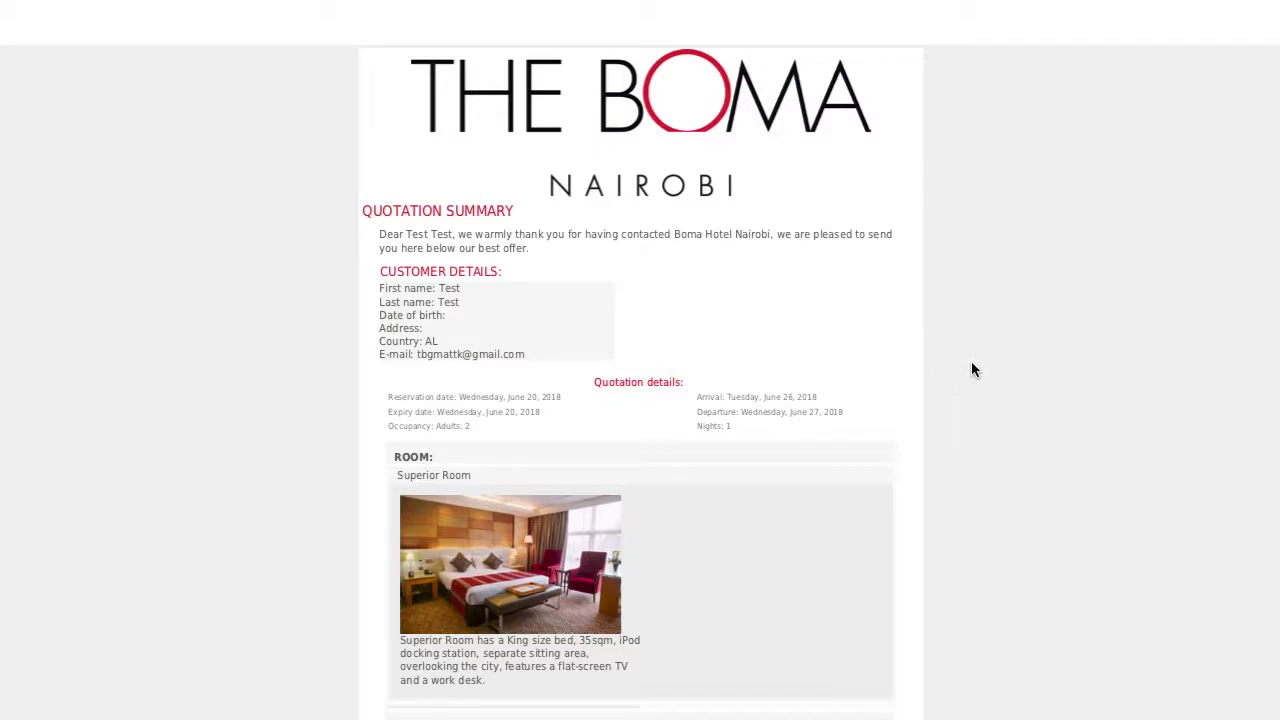
{"action": "scroll", "coordinate": [971, 370], "scroll_direction": "down", "scroll_amount": 5}
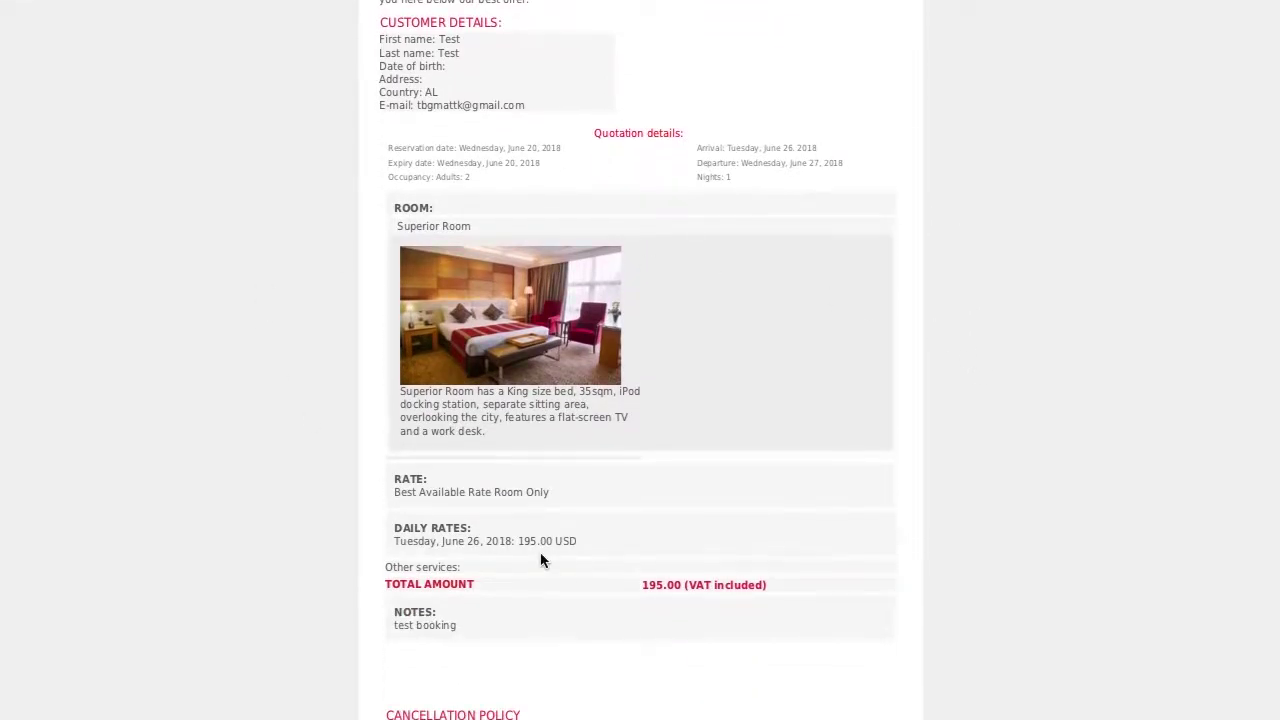
{"action": "scroll", "coordinate": [716, 391], "scroll_direction": "down", "scroll_amount": 14}
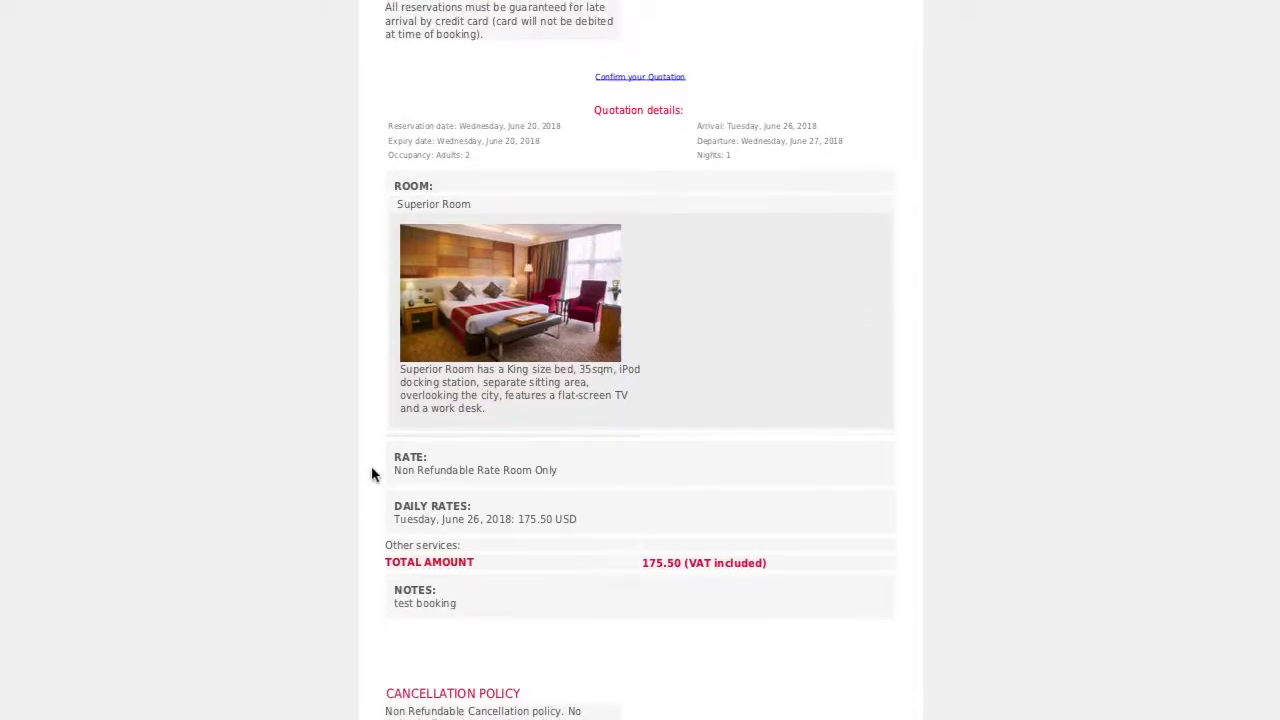
{"action": "scroll", "coordinate": [580, 455], "scroll_direction": "down", "scroll_amount": 5}
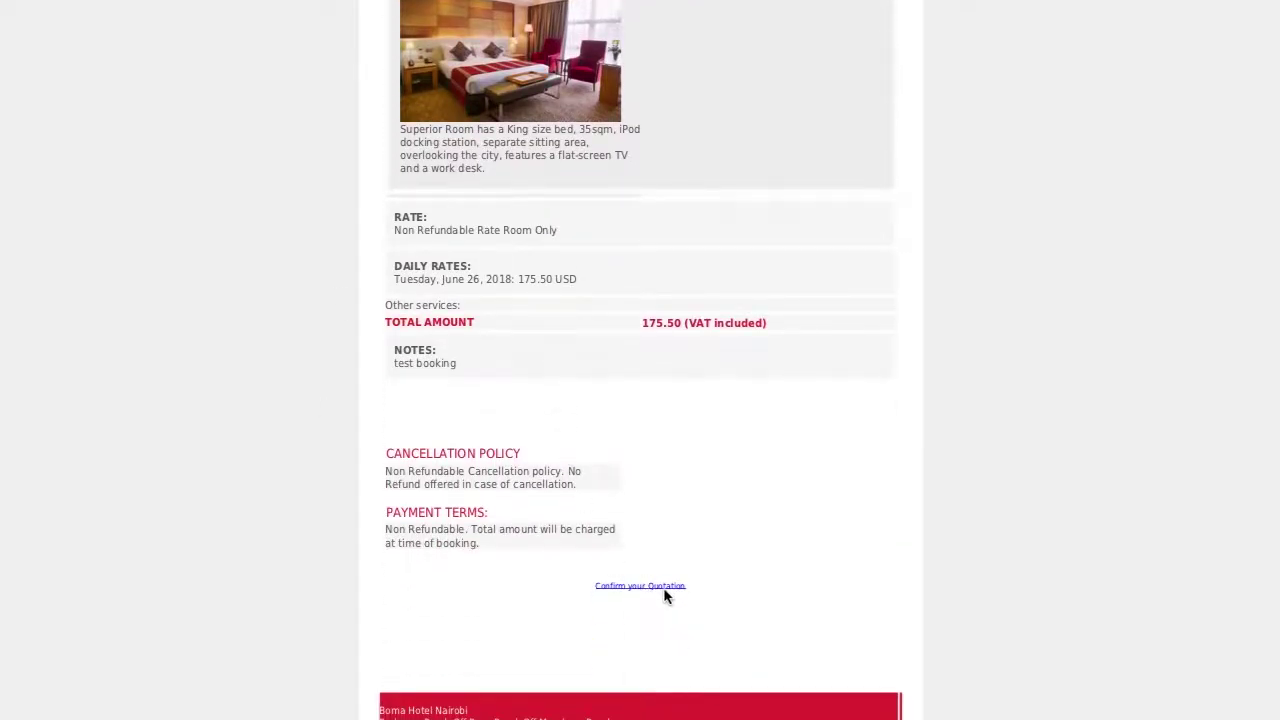
{"action": "scroll", "coordinate": [663, 591], "scroll_direction": "up", "scroll_amount": 15}
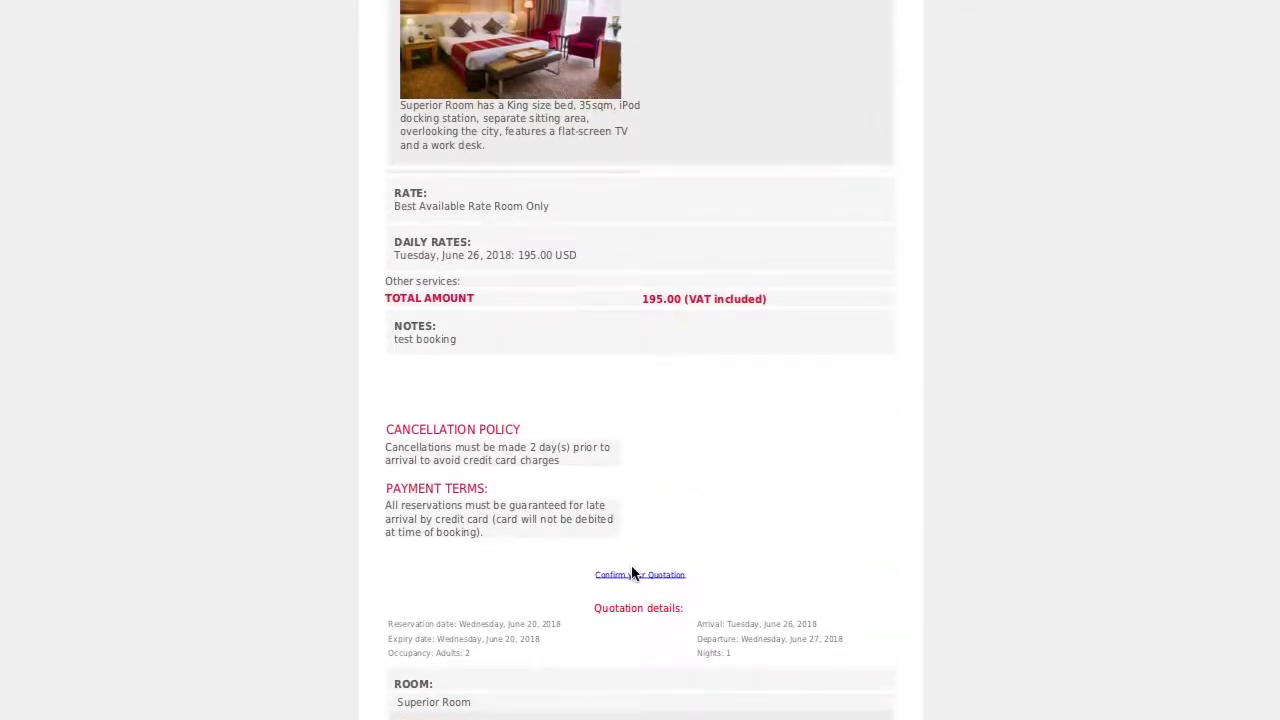